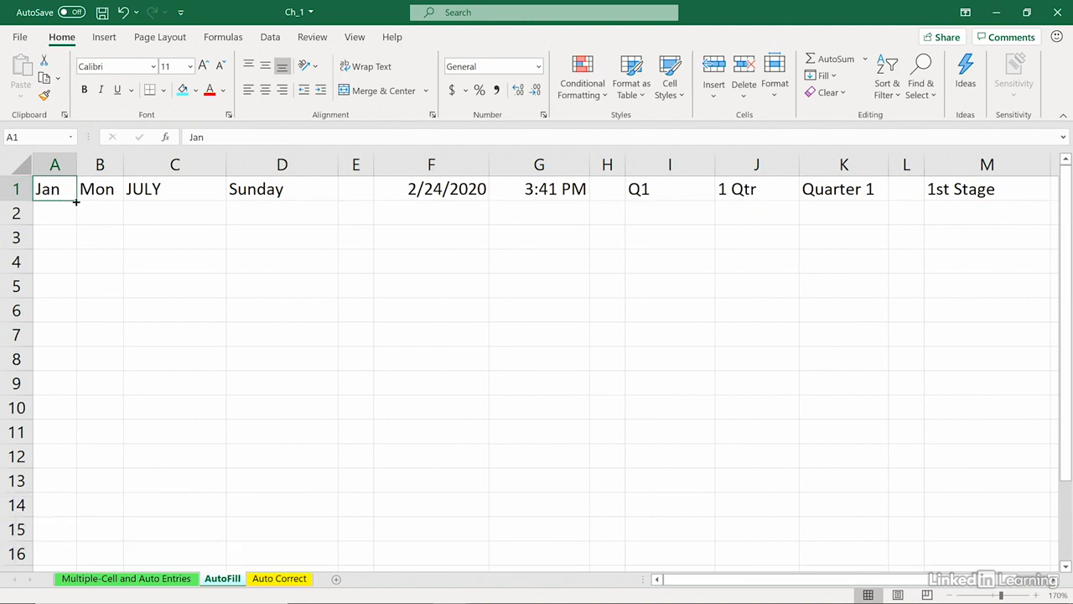
# AutoFill the month abbreviations from Jan in A1 down to A14
pyautogui.moveTo(76, 201); pyautogui.dragTo(76, 511)
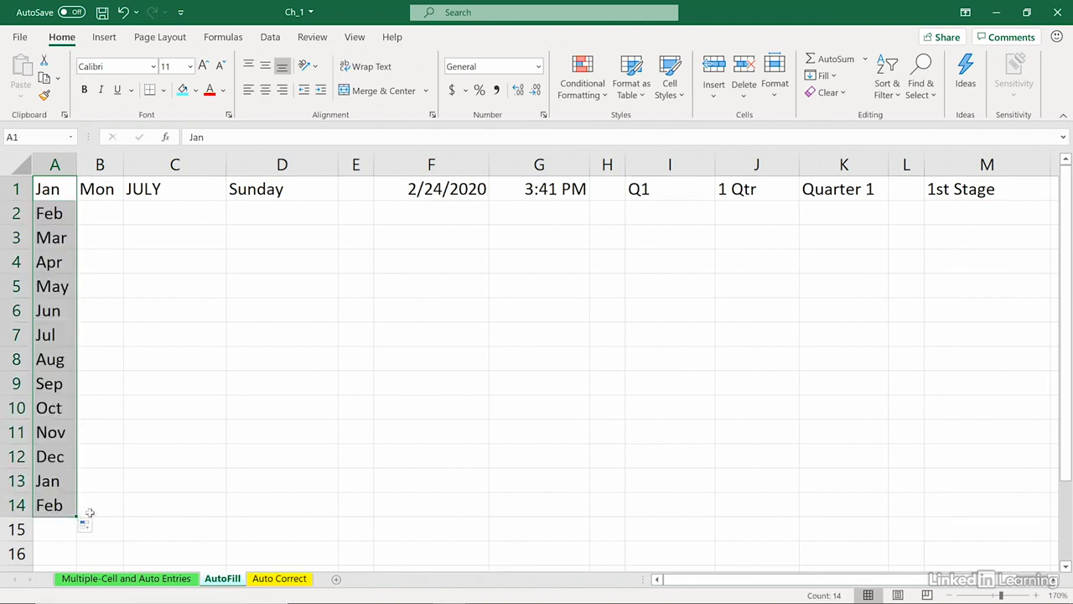
# Try extending the months across from A3 to D3 and from A5 to D5, and undo both fills
pyautogui.click(67, 241)
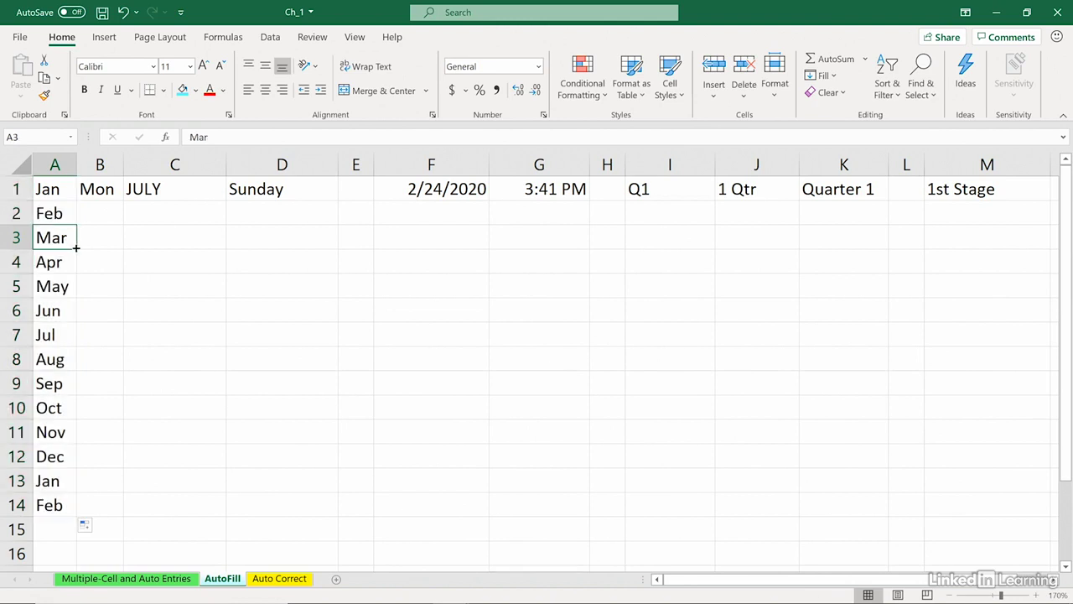
pyautogui.moveTo(75, 247); pyautogui.dragTo(322, 245)
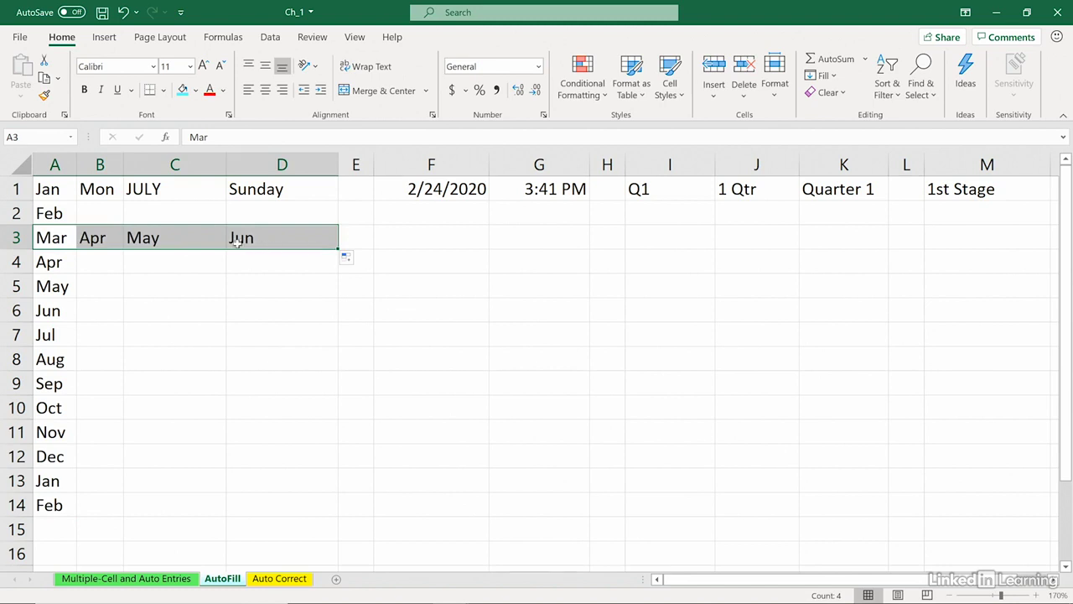
pyautogui.click(55, 287)
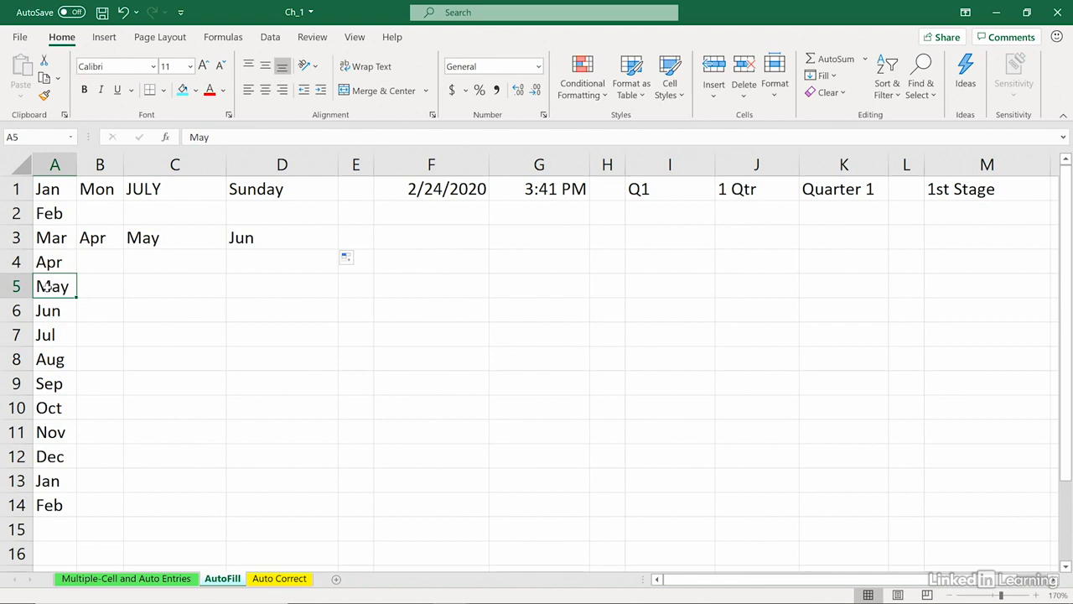
pyautogui.moveTo(75, 297); pyautogui.dragTo(328, 294)
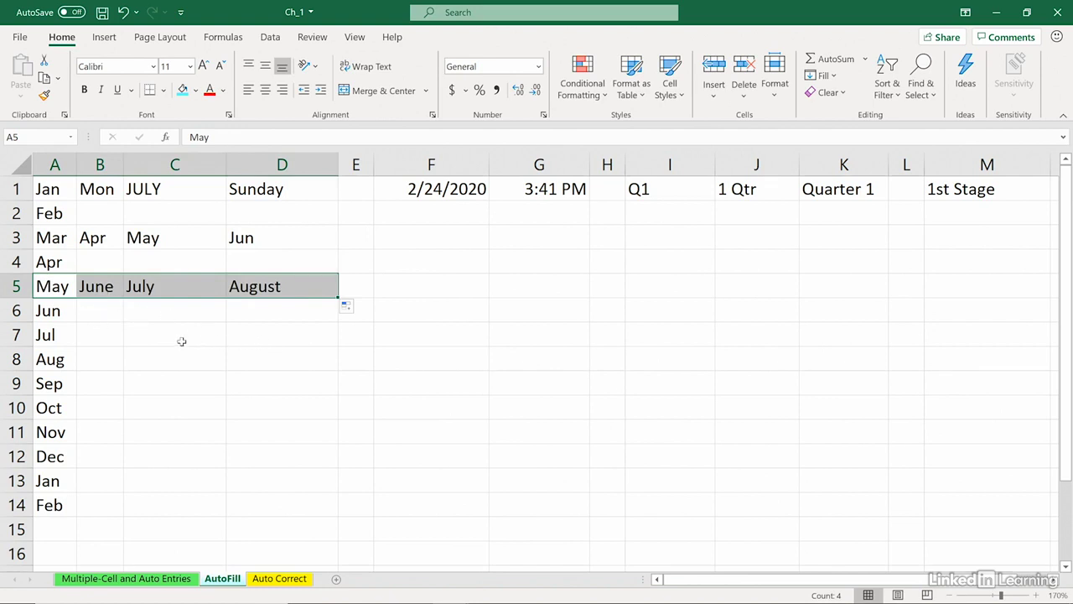
pyautogui.hotkey('ctrl', 'z')
pyautogui.hotkey('ctrl', 'z')
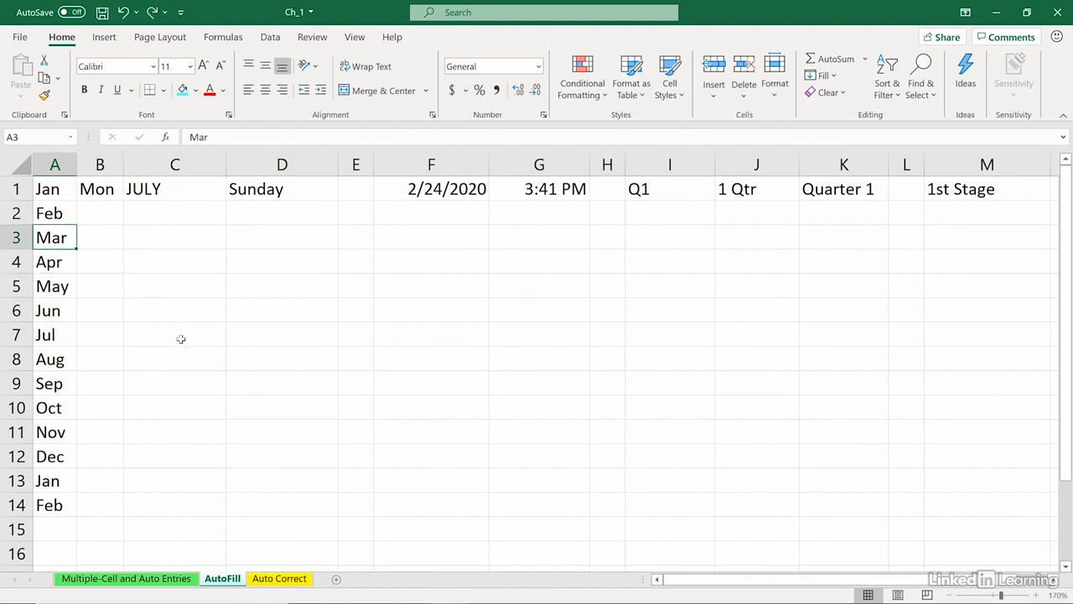
# AutoFill the uppercase months from JULY in C1 down to C8
pyautogui.click(191, 194)
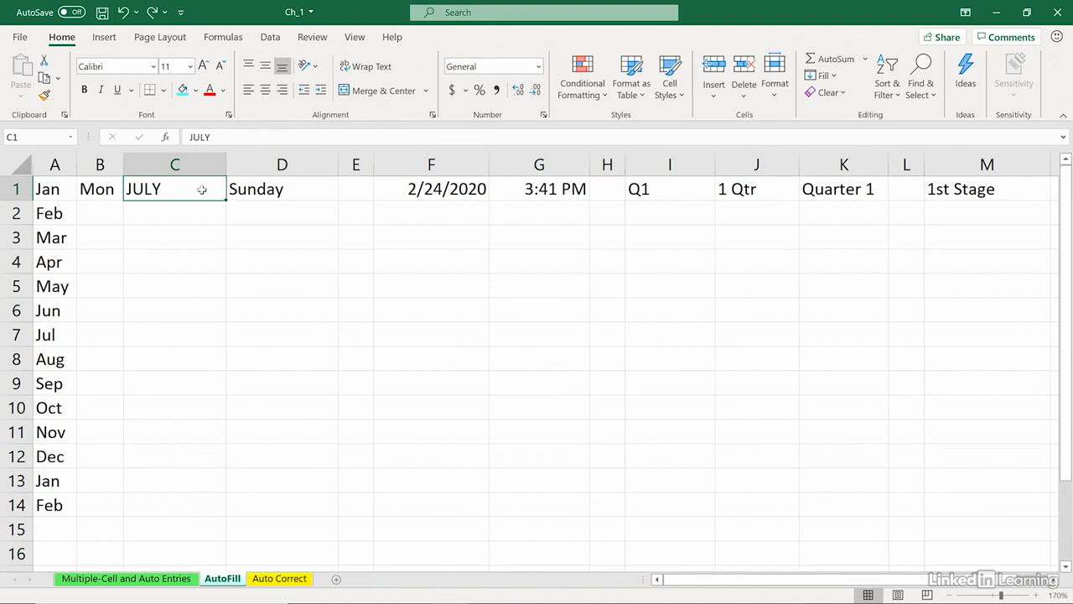
pyautogui.moveTo(225, 203); pyautogui.dragTo(213, 368)
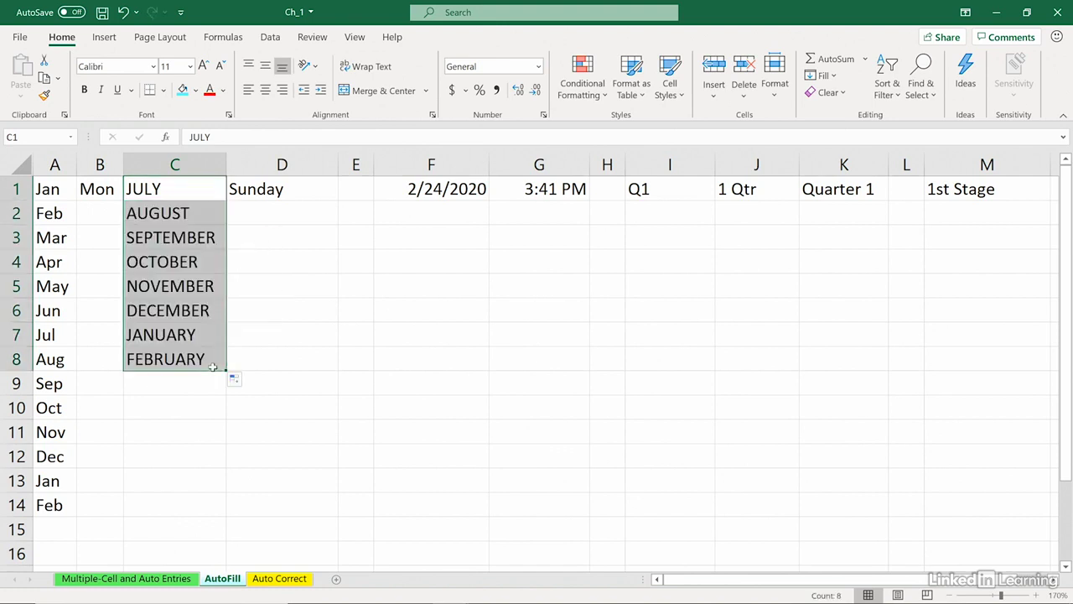
# Extend the uppercase months from C5 across to D5, from D5 up to D3, and backward from C8 to B8
pyautogui.click(216, 286)
pyautogui.moveTo(245, 293); pyautogui.dragTo(326, 232)
pyautogui.click(324, 286)
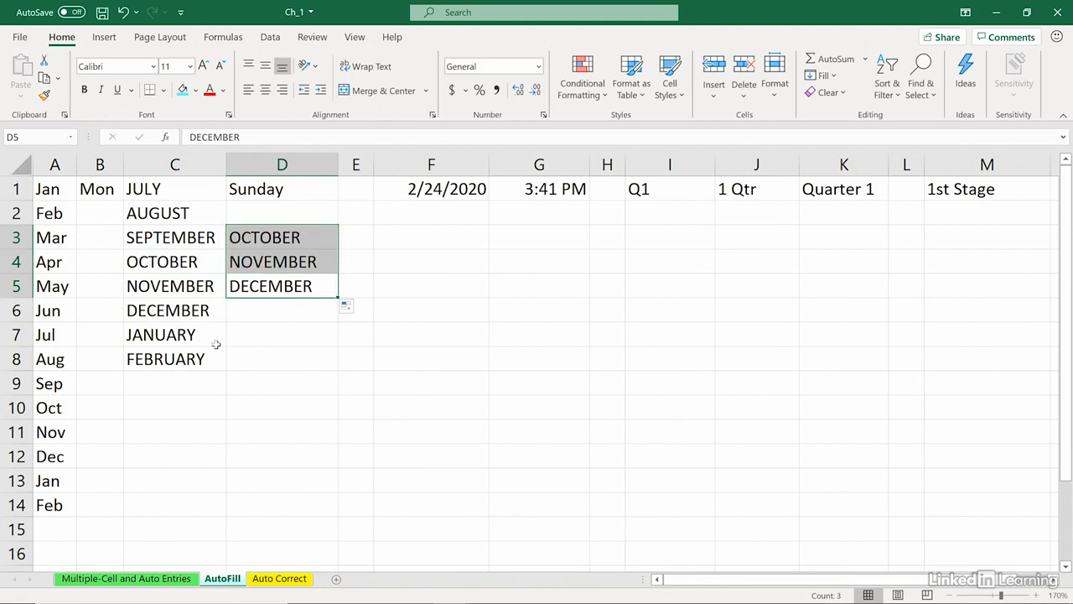
pyautogui.click(189, 359)
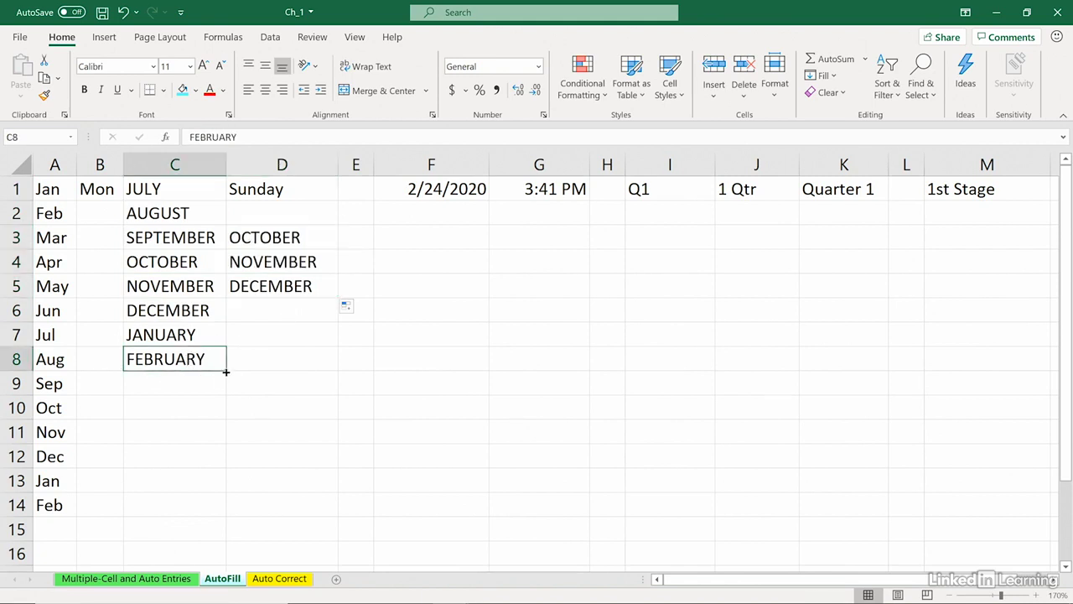
pyautogui.moveTo(224, 369); pyautogui.dragTo(100, 359)
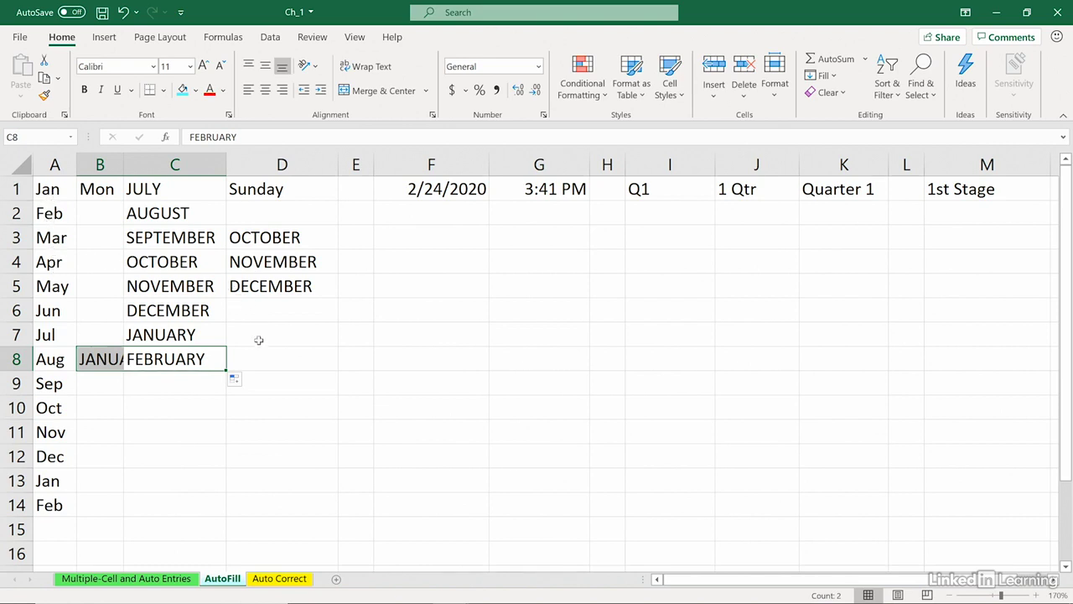
# Enter Sept in D10 and AutoFill it down to D13
pyautogui.click(245, 405)
pyautogui.write('S')
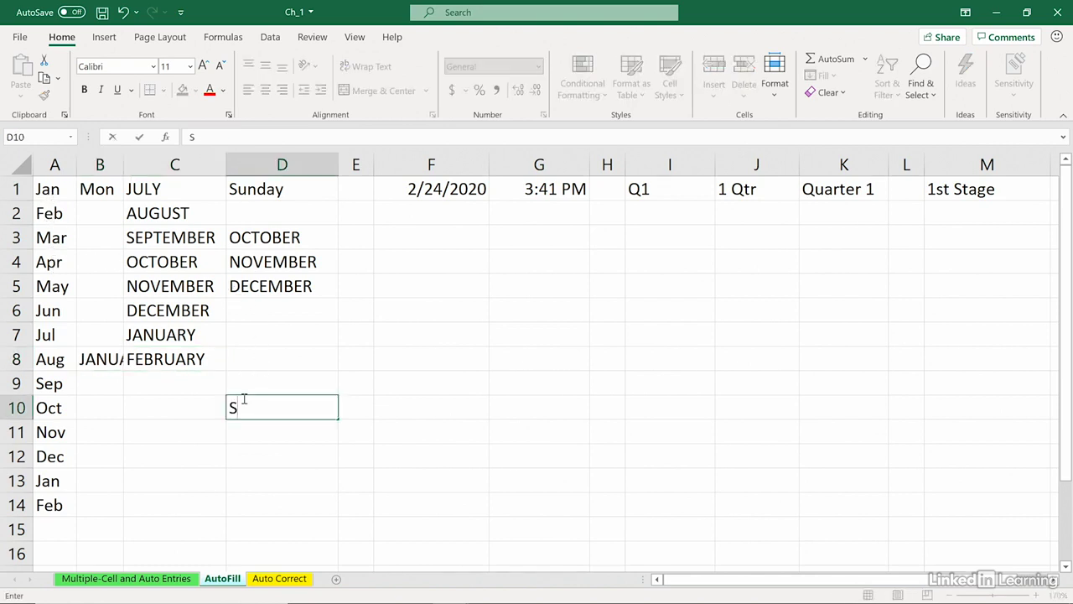
pyautogui.write('ept')
pyautogui.moveTo(338, 419); pyautogui.dragTo(344, 501)
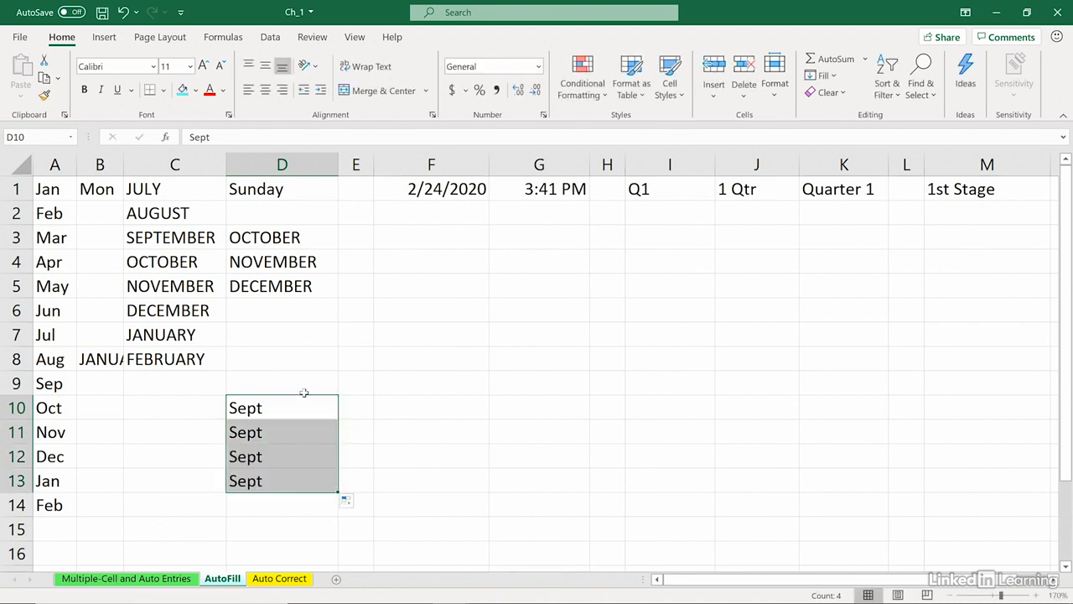
# Fill DECEMBER in D5 down to D7 as a month series, and repeat the fill as plain copies
pyautogui.click(310, 294)
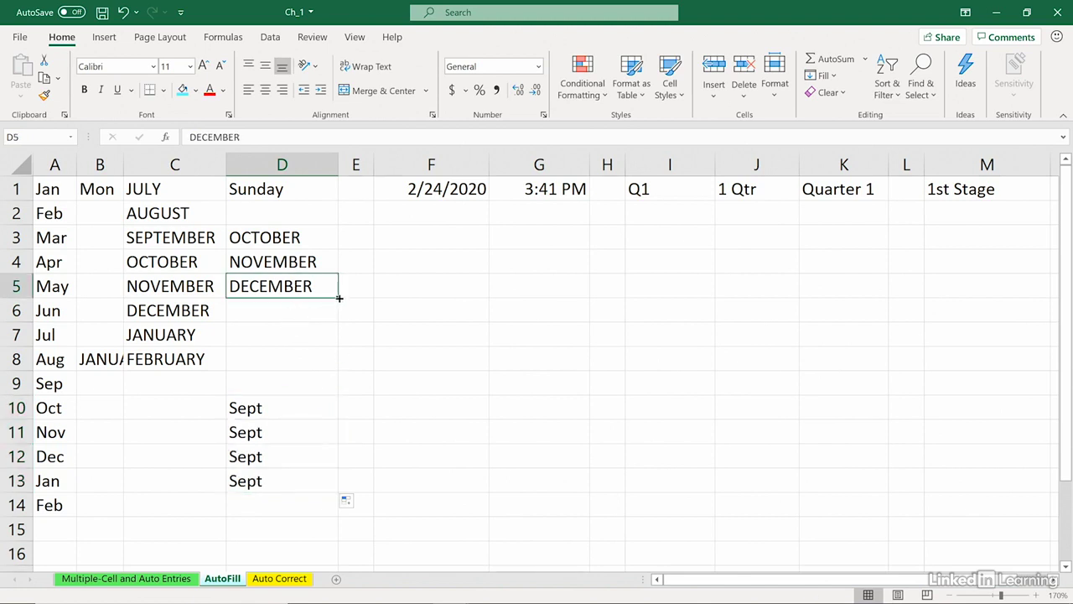
pyautogui.moveTo(339, 297); pyautogui.dragTo(342, 348)
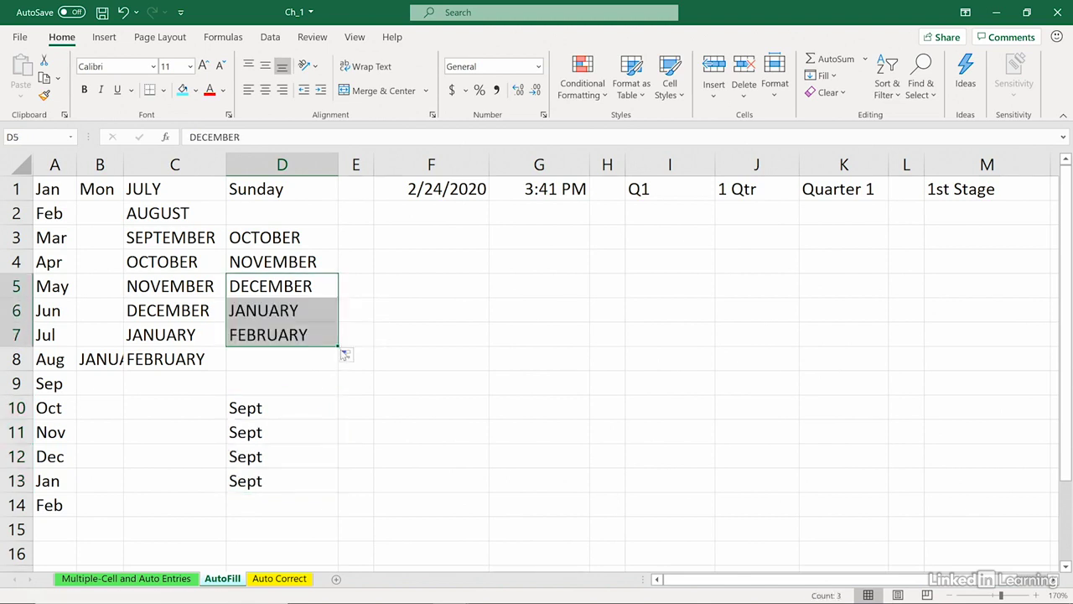
pyautogui.click(307, 286)
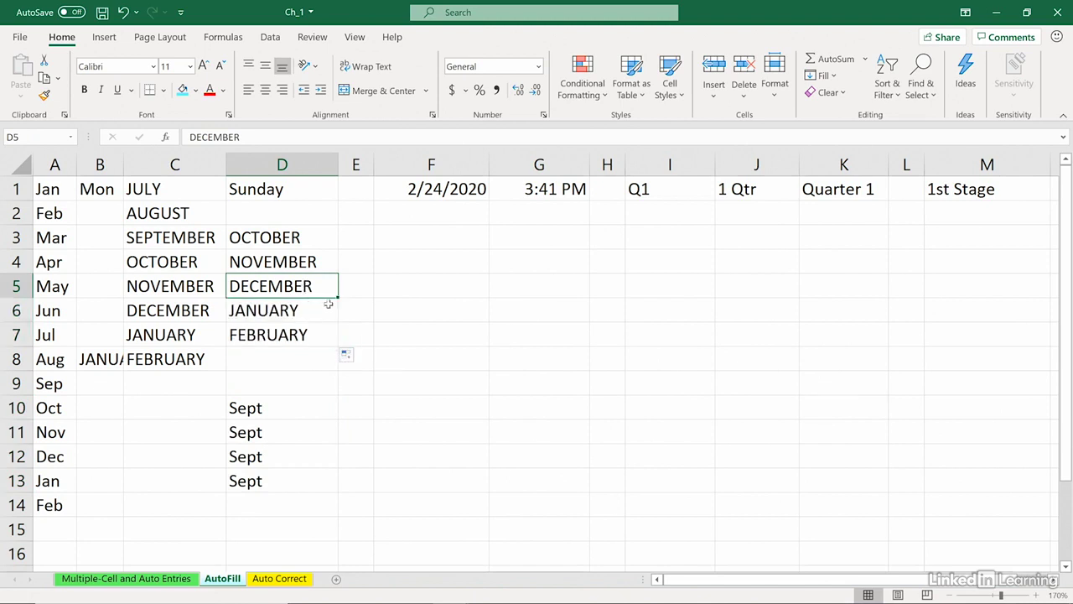
pyautogui.moveTo(338, 298); pyautogui.dragTo(342, 347)
pyautogui.click(318, 360)
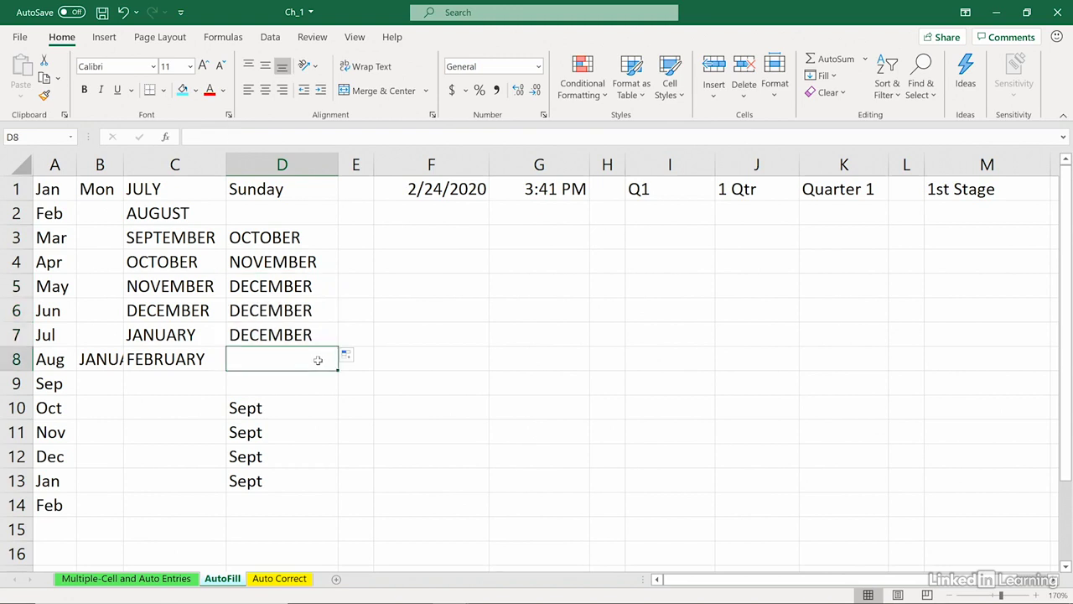
# Clear the filled test entries from B2:D13
pyautogui.moveTo(117, 220); pyautogui.dragTo(276, 480)
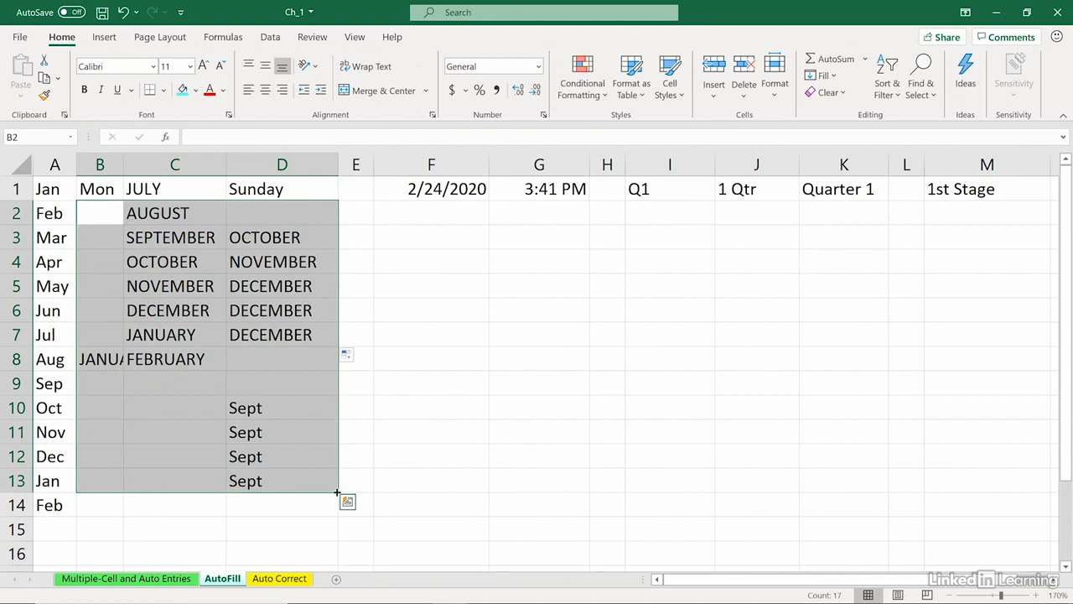
pyautogui.moveTo(337, 493); pyautogui.dragTo(94, 209)
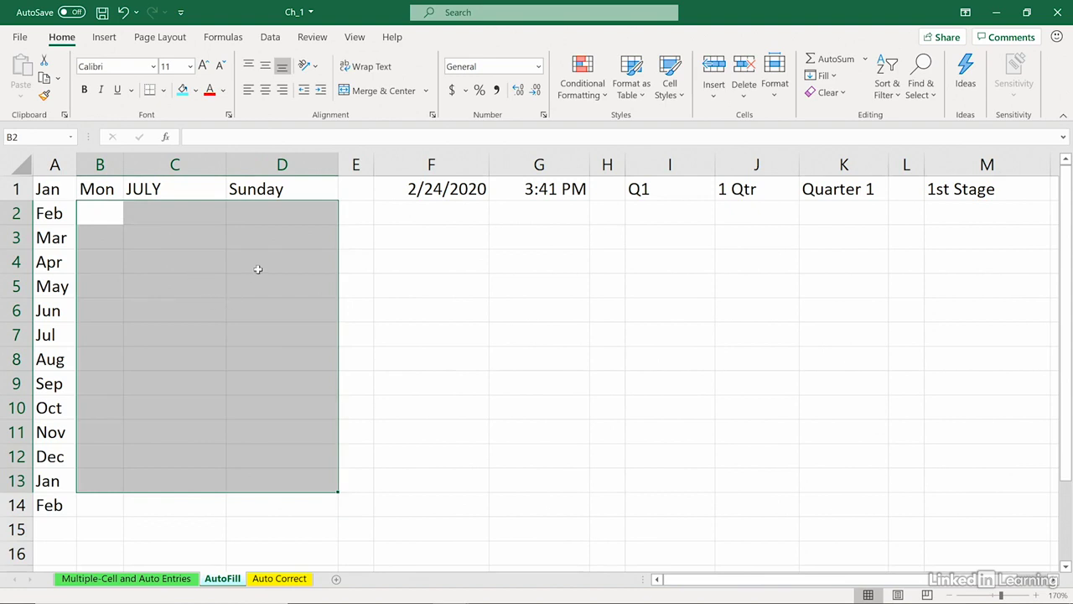
# AutoFill the weekdays from Sunday in D1 down to D10 and from Mon in B1 down to B8
pyautogui.click(249, 193)
pyautogui.moveTo(338, 200); pyautogui.dragTo(322, 419)
pyautogui.click(105, 190)
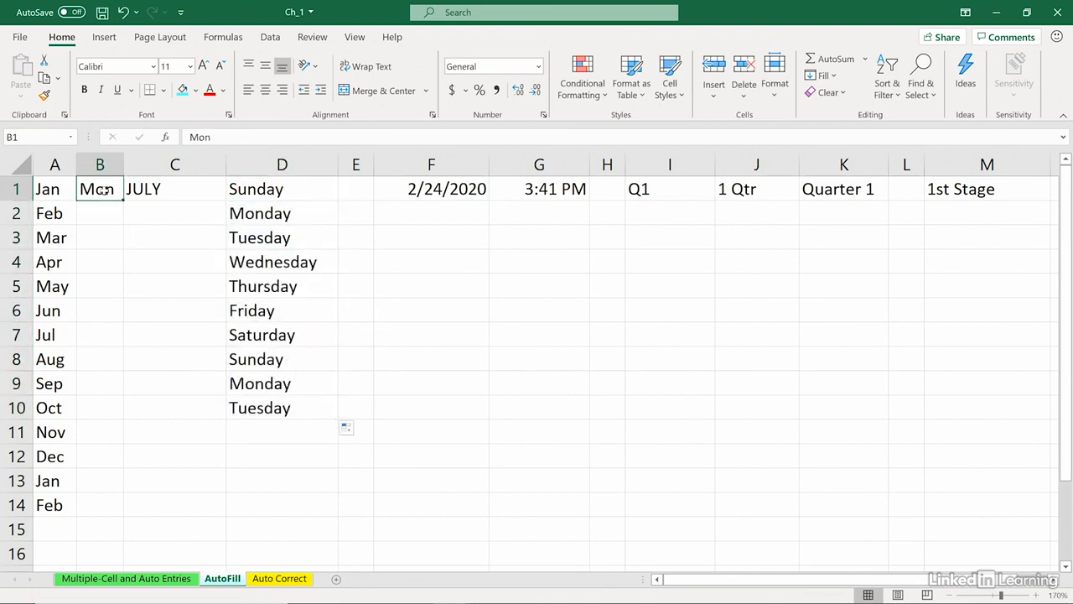
pyautogui.moveTo(123, 198); pyautogui.dragTo(127, 369)
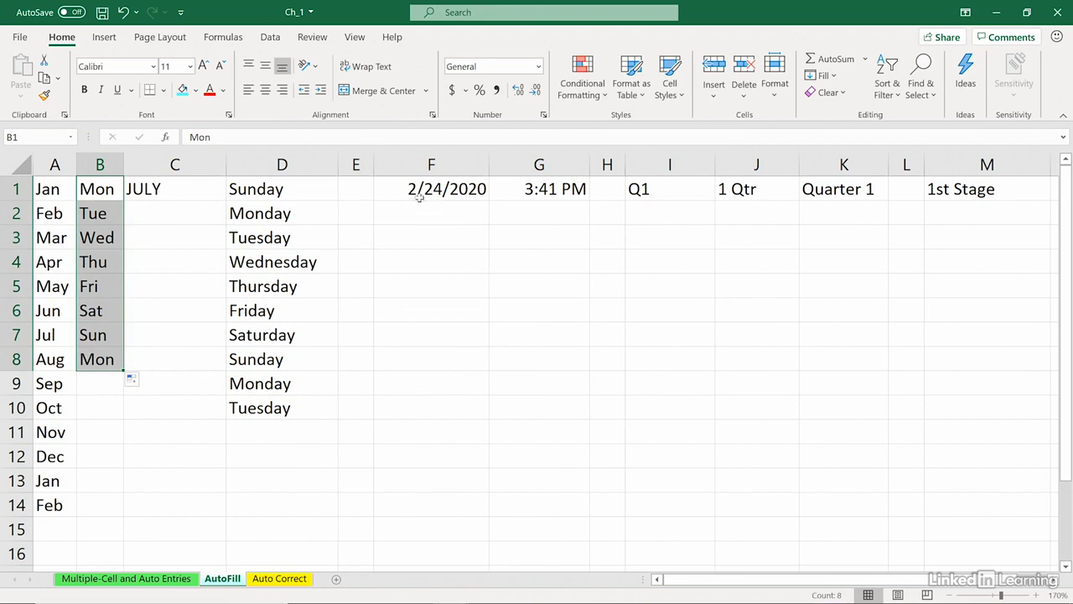
# Widen column E, enter 45 in E1 and copy it down to E6
pyautogui.moveTo(375, 165); pyautogui.dragTo(395, 164)
pyautogui.click(370, 189)
pyautogui.write('45')
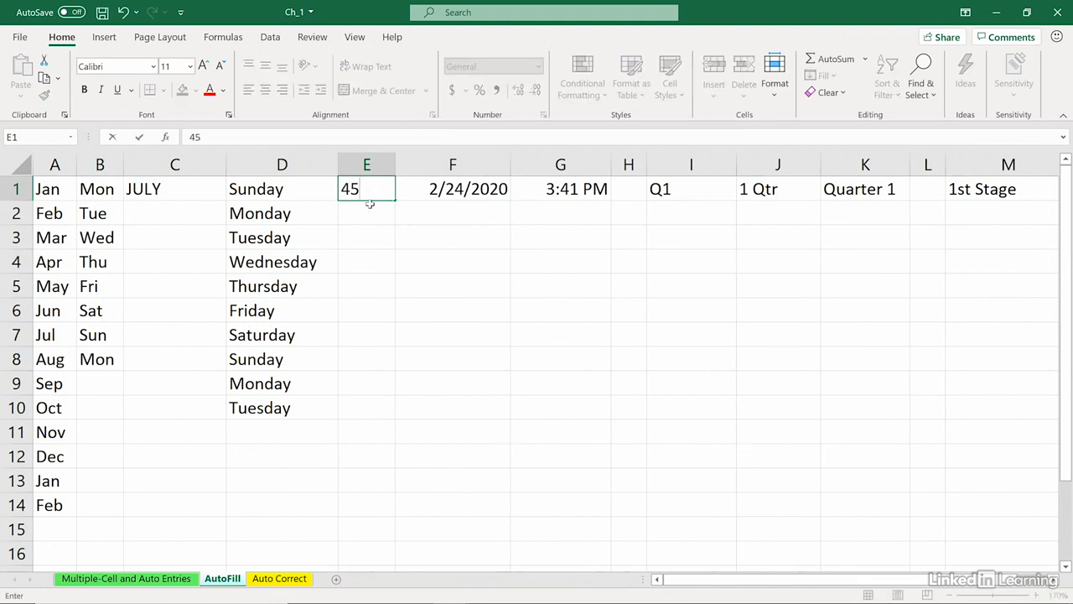
pyautogui.press('Return')
pyautogui.click(388, 193)
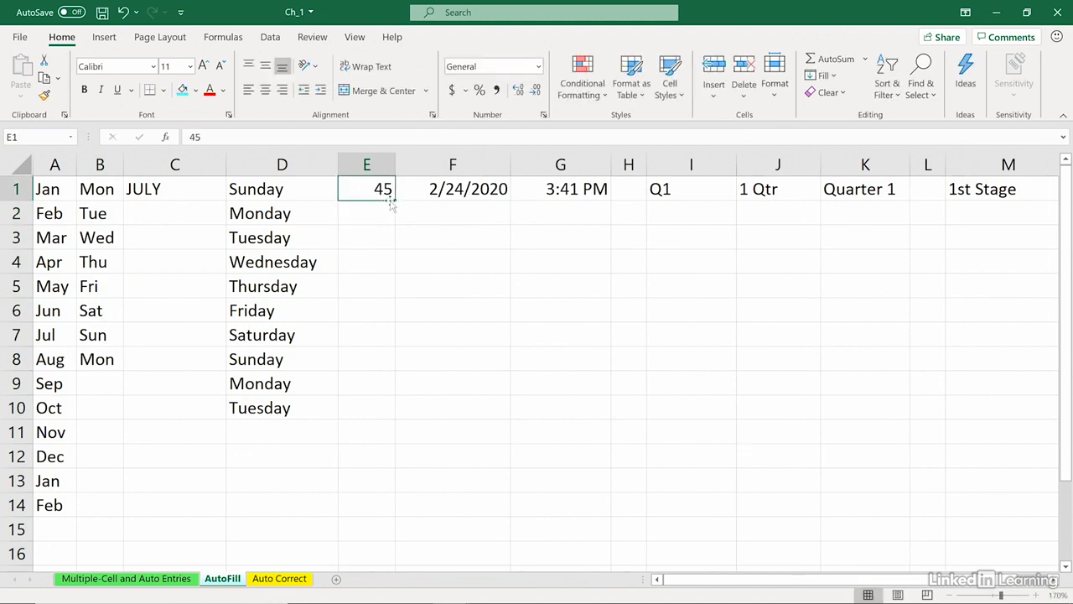
pyautogui.moveTo(394, 198); pyautogui.dragTo(395, 310)
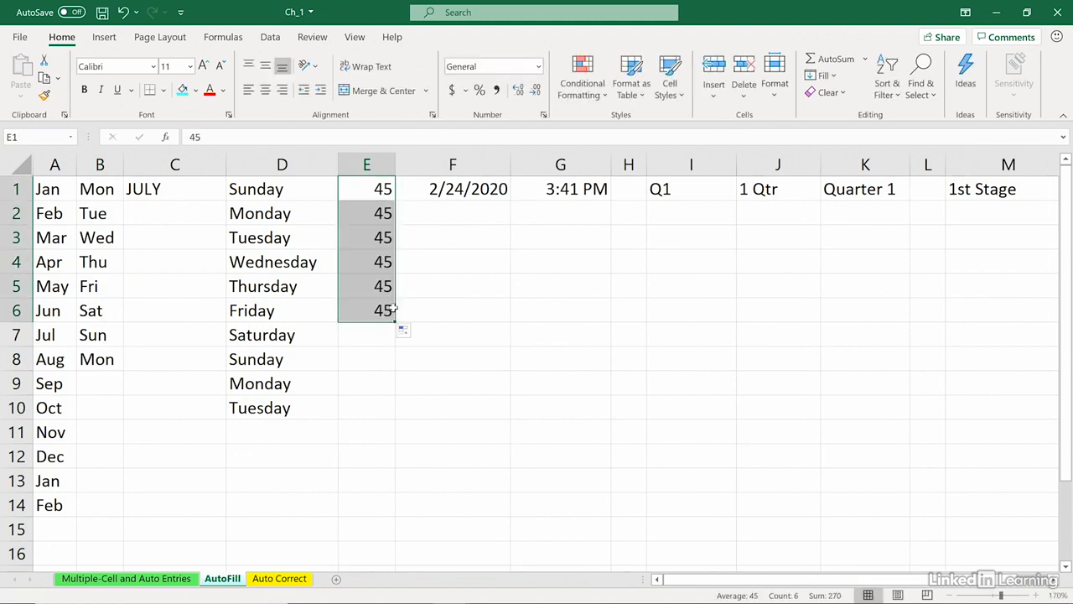
# Fill from 45 in E1 down to E9 as a series increasing by 1
pyautogui.click(379, 190)
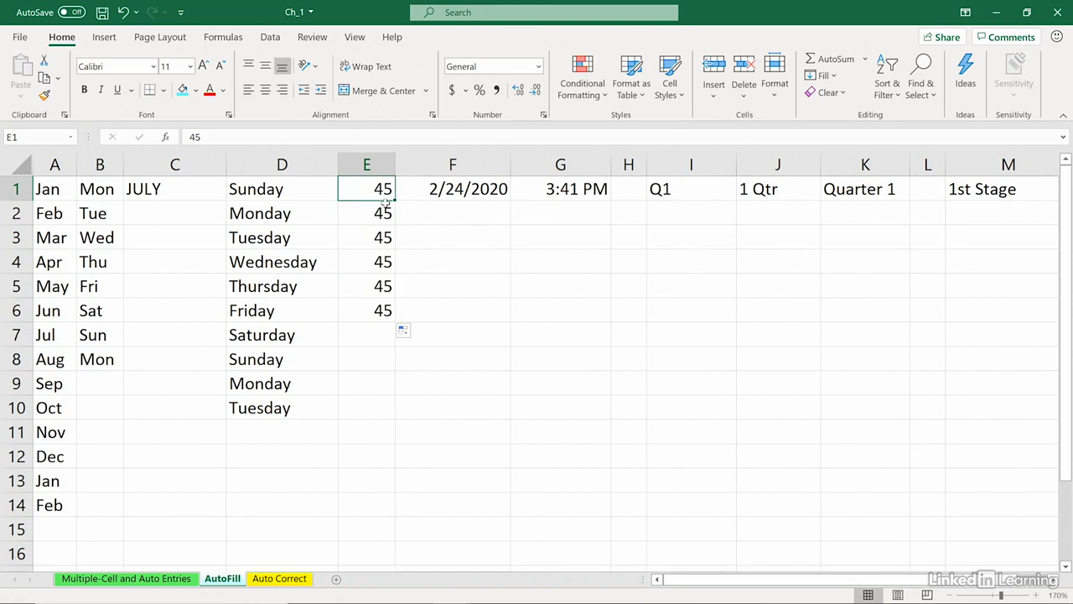
pyautogui.moveTo(393, 202); pyautogui.dragTo(391, 387)
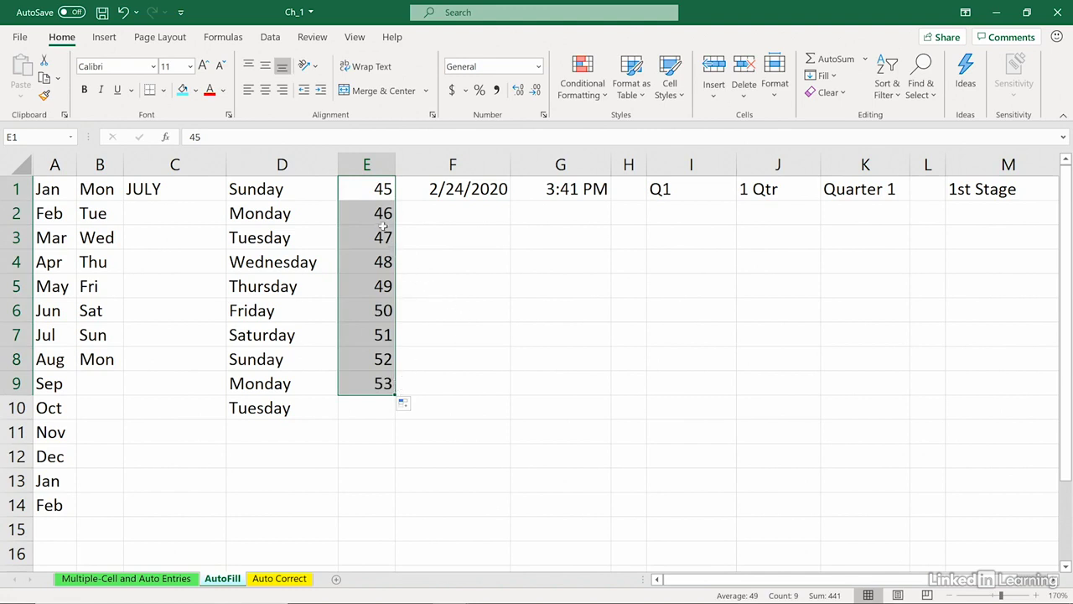
# Copy Sunday from D1 down to D3 without incrementing, and fill E1 down to E9 again as a series increasing by 1
pyautogui.click(297, 192)
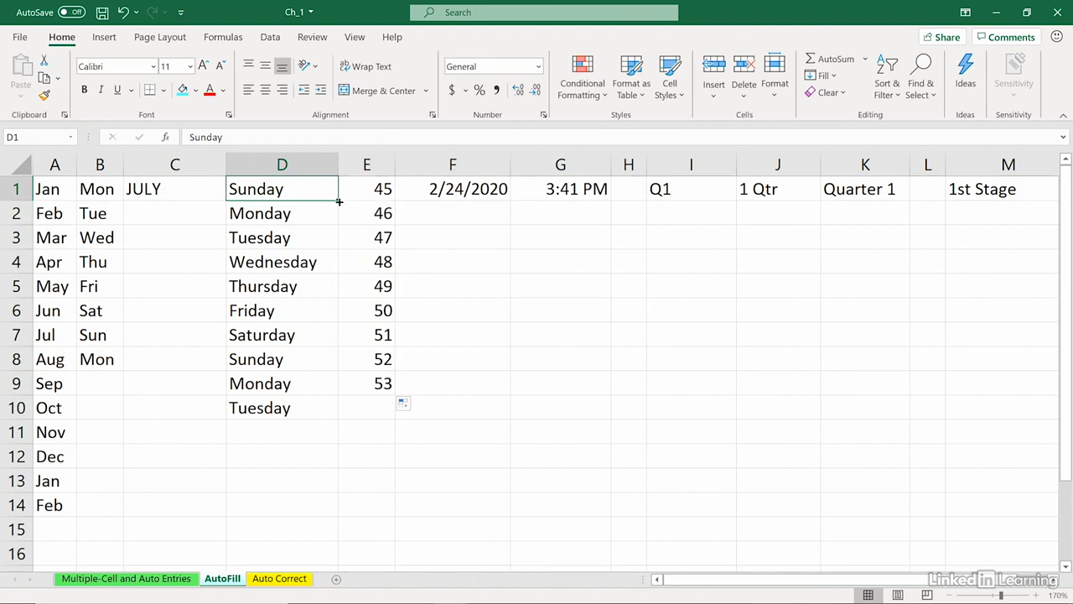
pyautogui.moveTo(338, 200); pyautogui.dragTo(333, 247)
pyautogui.click(378, 191)
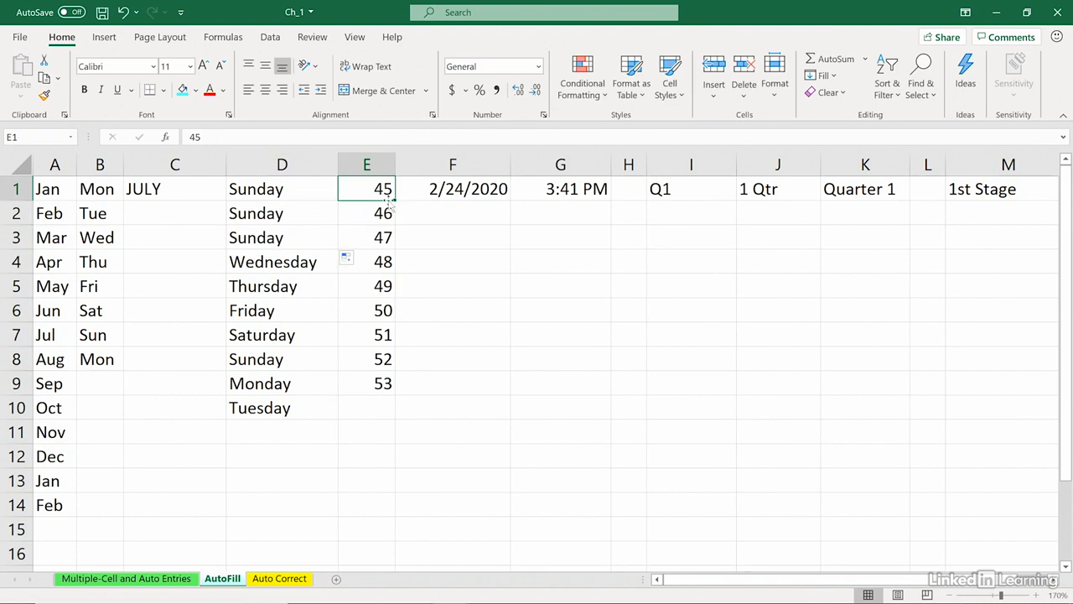
pyautogui.moveTo(394, 200); pyautogui.dragTo(388, 384)
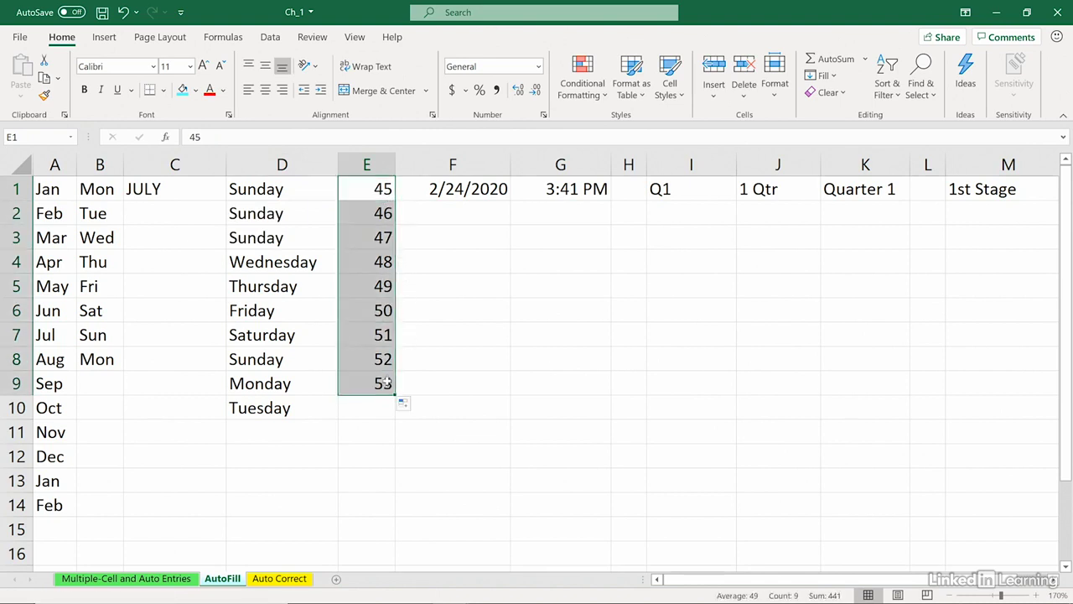
# Enter 5 in E1 and 10 in E2, and extend the pair's pattern down to E13
pyautogui.click(367, 190)
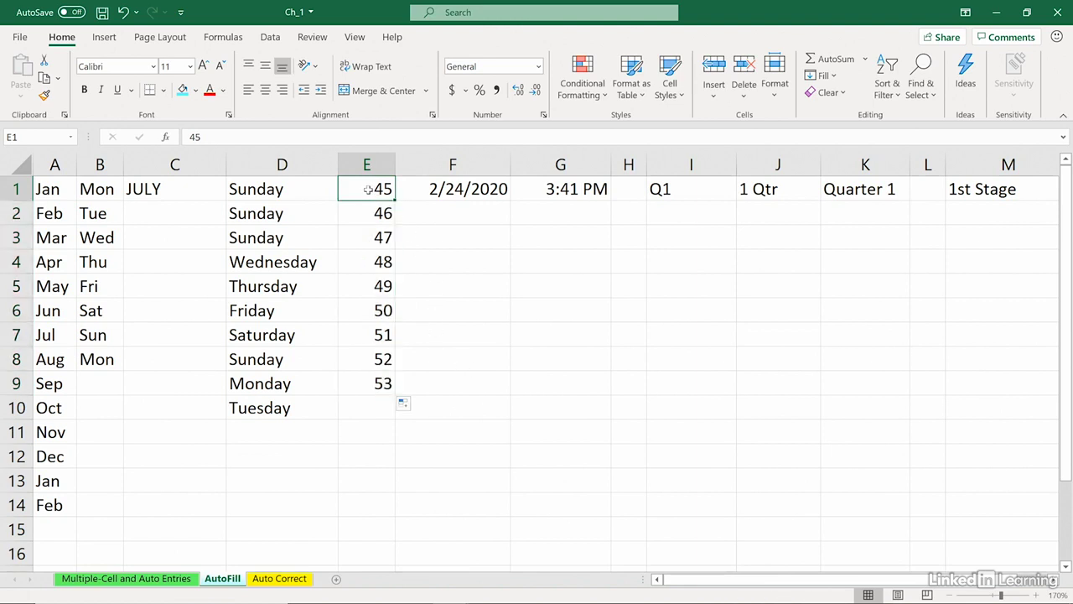
pyautogui.write('5')
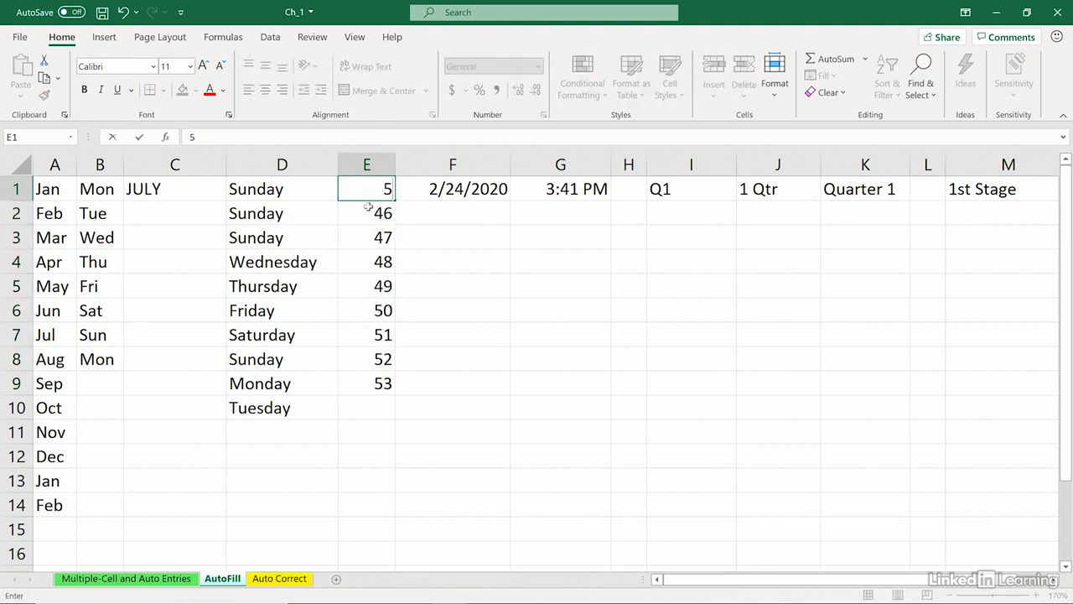
pyautogui.press('Return')
pyautogui.write('10')
pyautogui.press('Return')
pyautogui.moveTo(367, 190); pyautogui.dragTo(397, 241)
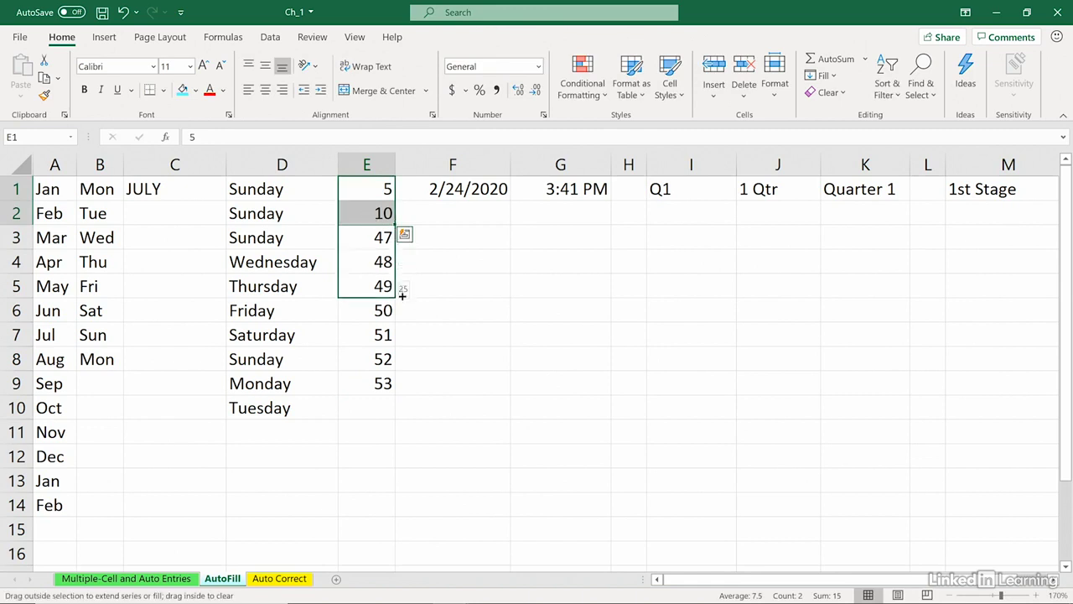
pyautogui.moveTo(403, 309); pyautogui.dragTo(390, 493)
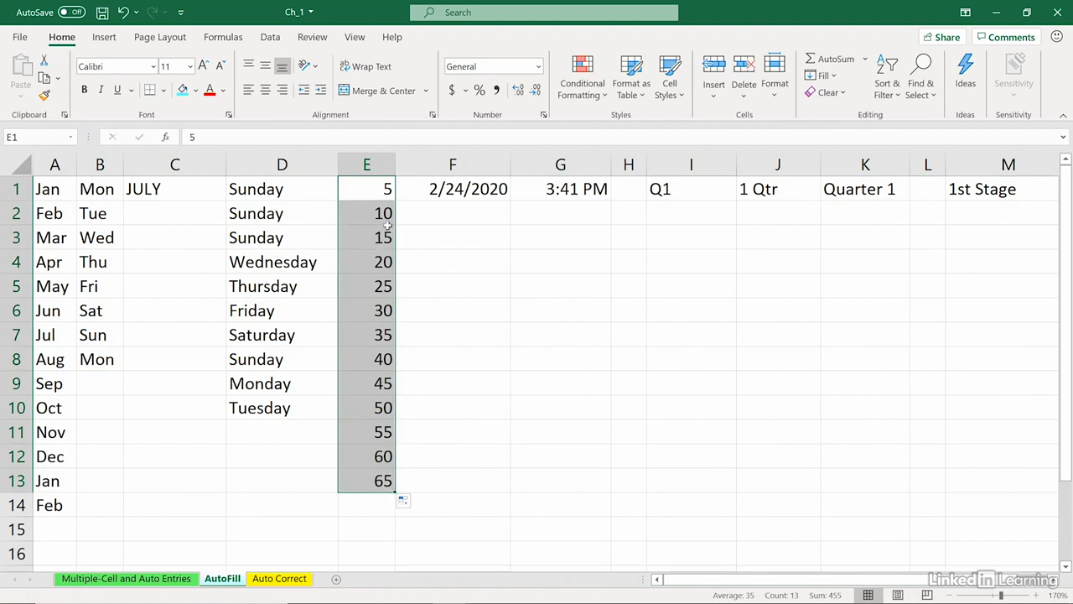
# Move the column E number series down to start at E5, and extend it upward from E5:E6 to E2
pyautogui.moveTo(395, 211)
pyautogui.mouseDown()
pyautogui.moveTo(392, 295)
pyautogui.moveTo(377, 285)
pyautogui.moveTo(377, 309)
pyautogui.moveTo(395, 324)
pyautogui.moveTo(389, 197)
pyautogui.mouseUp()
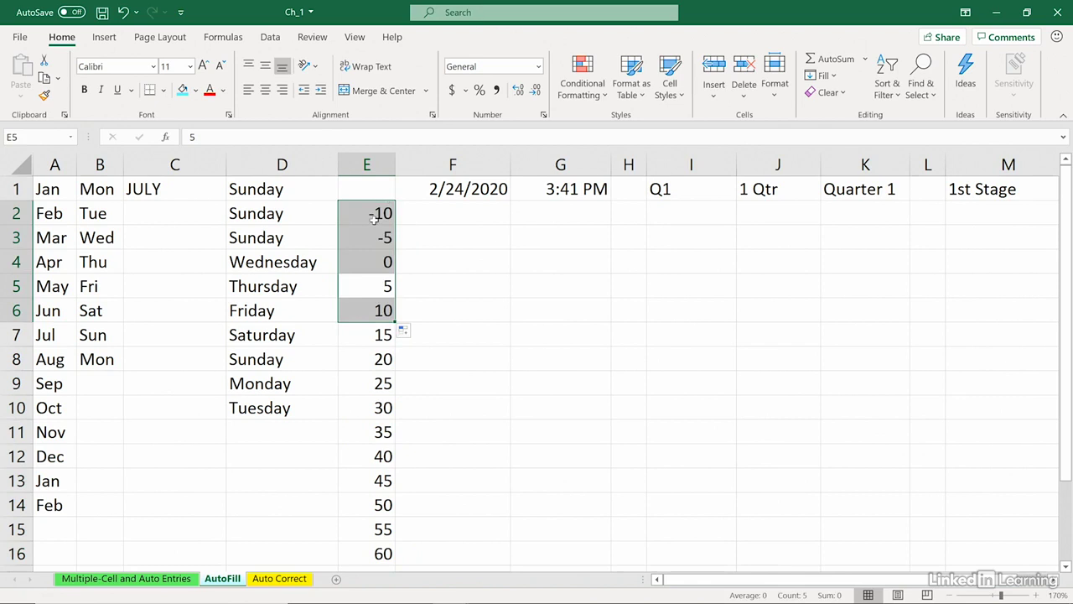
# Extend the date 2/24/2020 in F1 down to F8 as a daily series
pyautogui.click(460, 189)
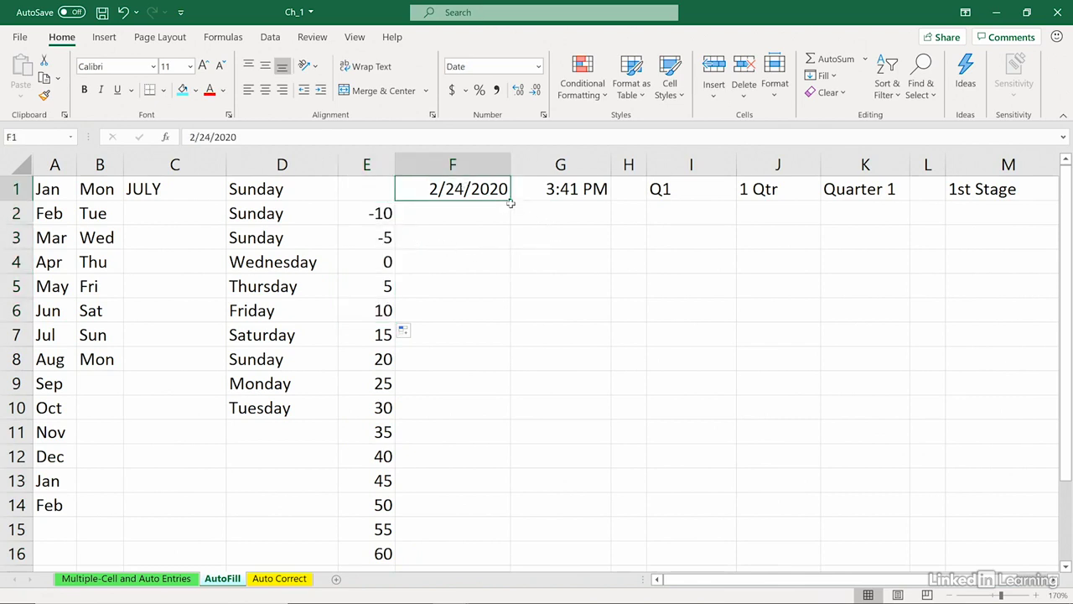
pyautogui.moveTo(510, 201); pyautogui.dragTo(505, 333)
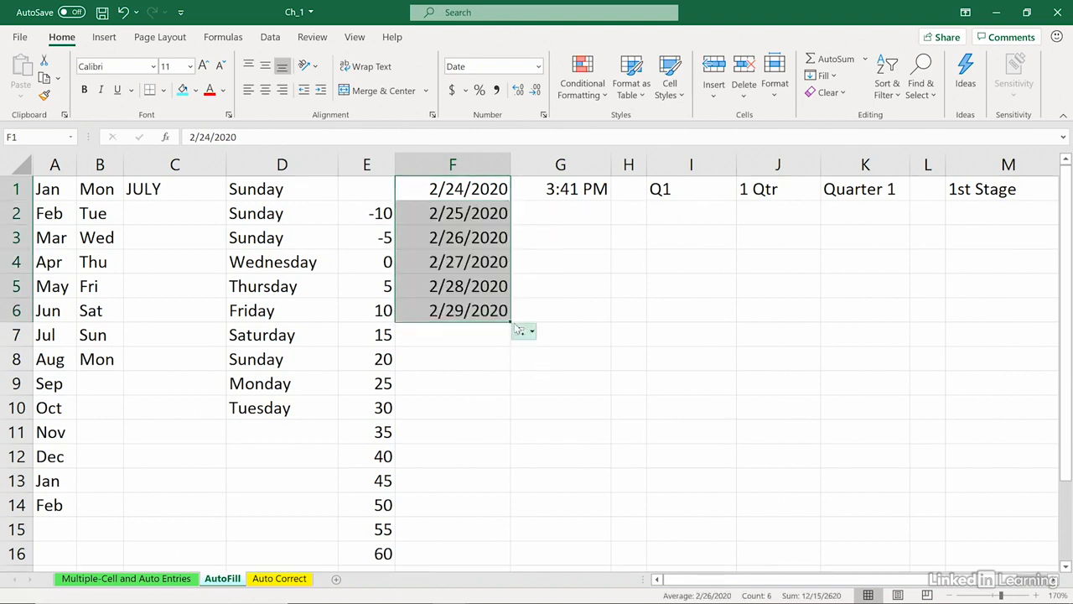
pyautogui.moveTo(509, 322); pyautogui.dragTo(508, 379)
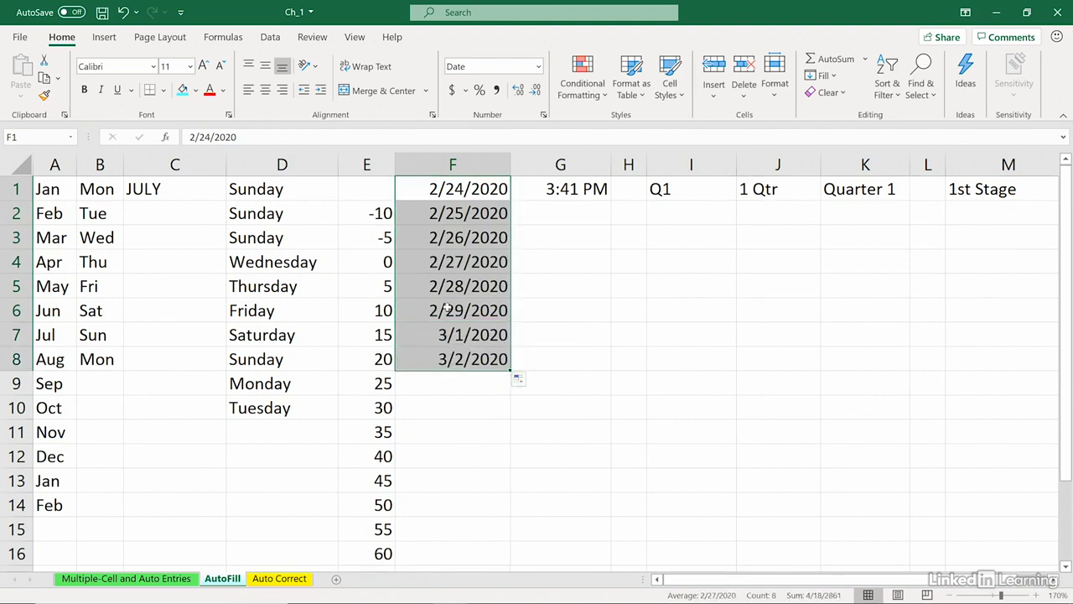
pyautogui.click(472, 359)
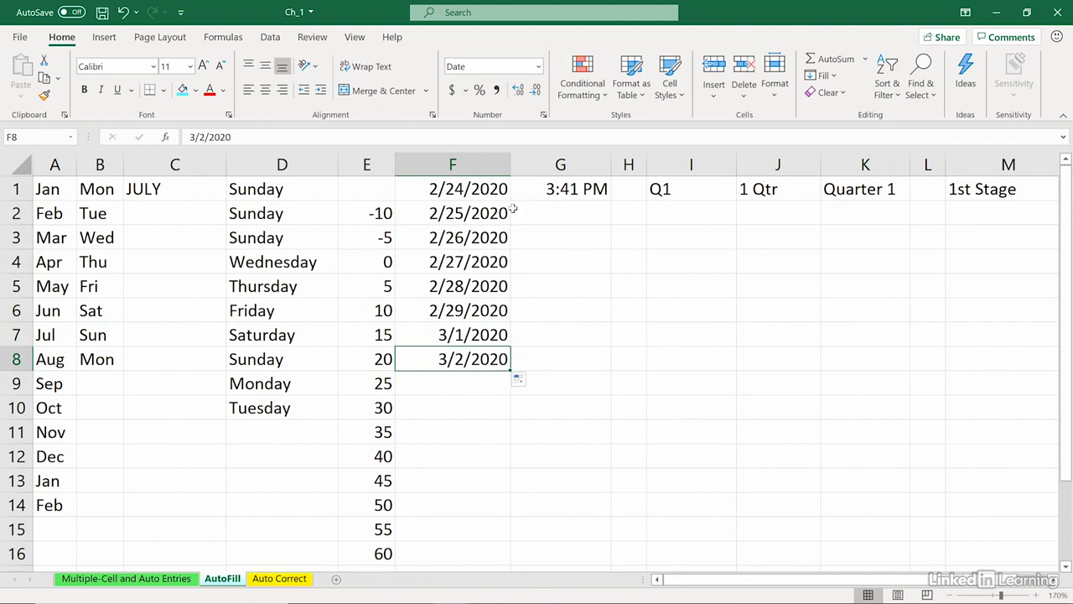
# Enter 3/2/2020 in F2 and extend the weekly pattern of F1:F2 down to F12
pyautogui.click(452, 188)
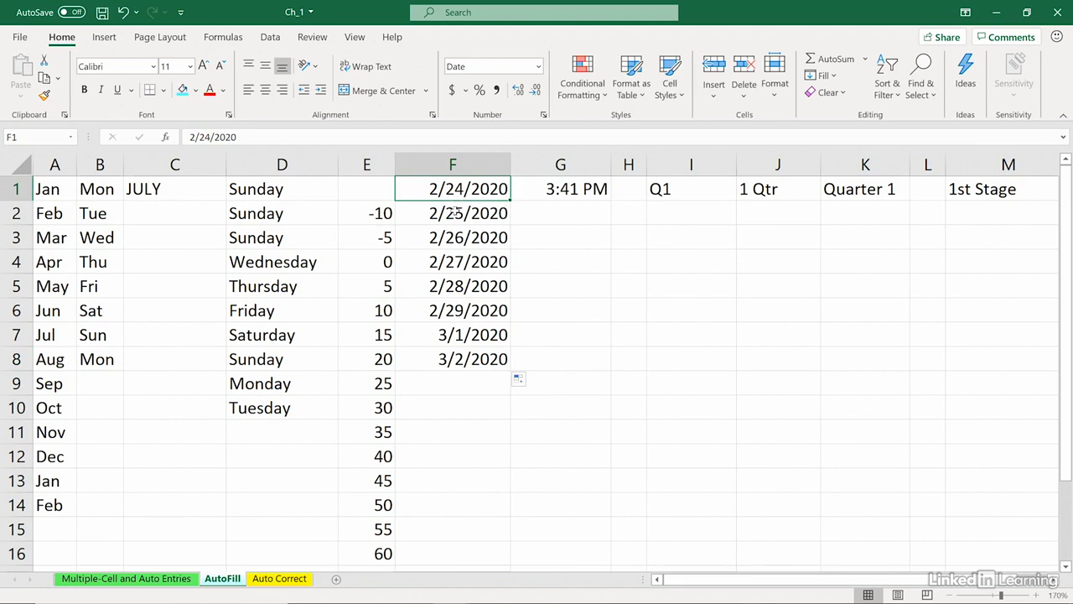
pyautogui.click(454, 212)
pyautogui.write('3')
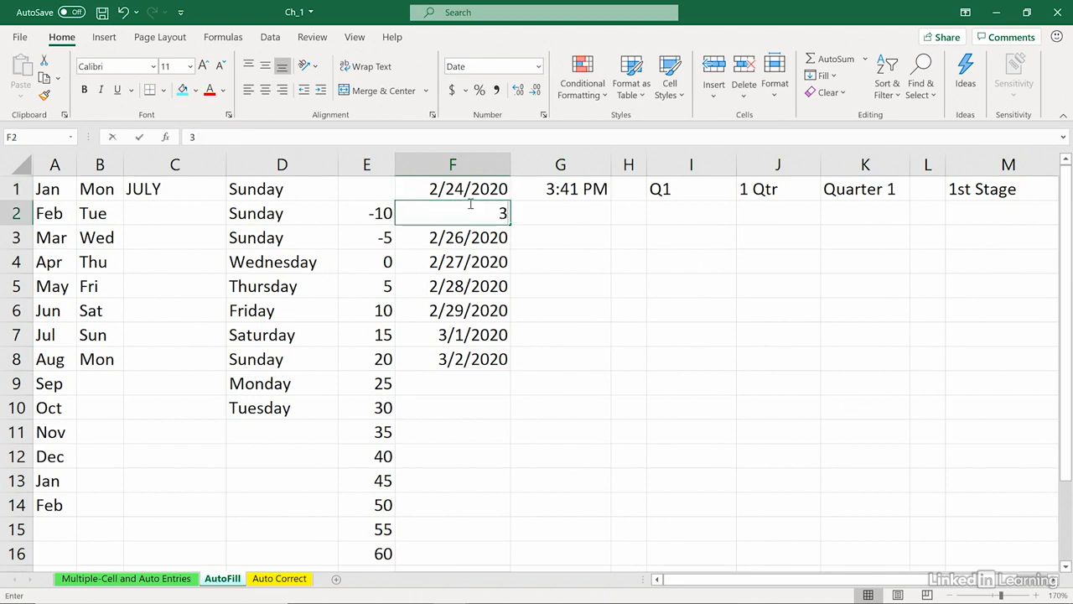
pyautogui.write('/2/2020')
pyautogui.press('Return')
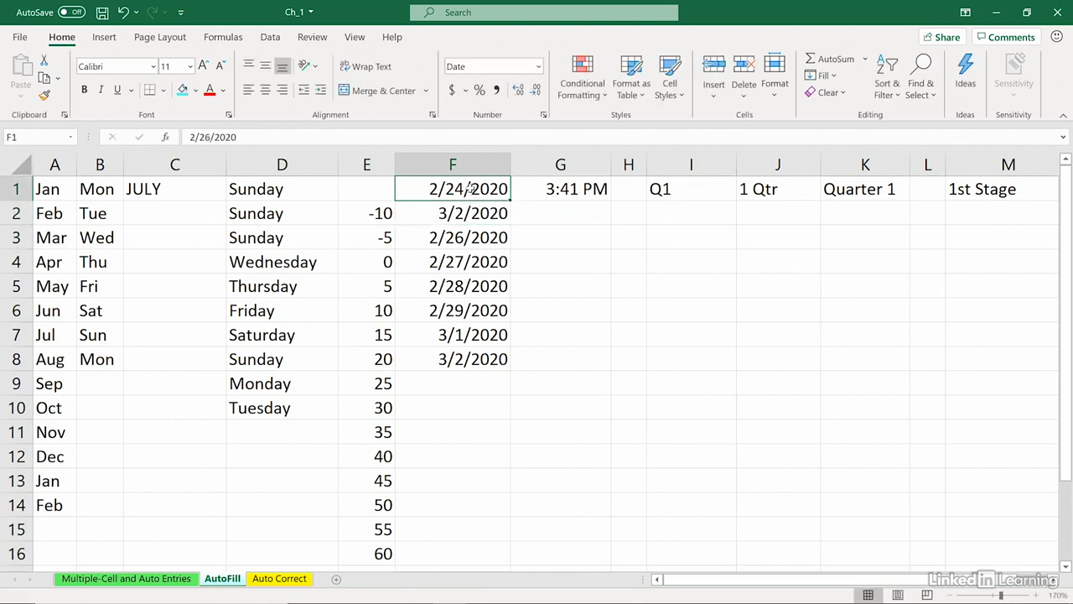
pyautogui.moveTo(471, 189); pyautogui.dragTo(496, 456)
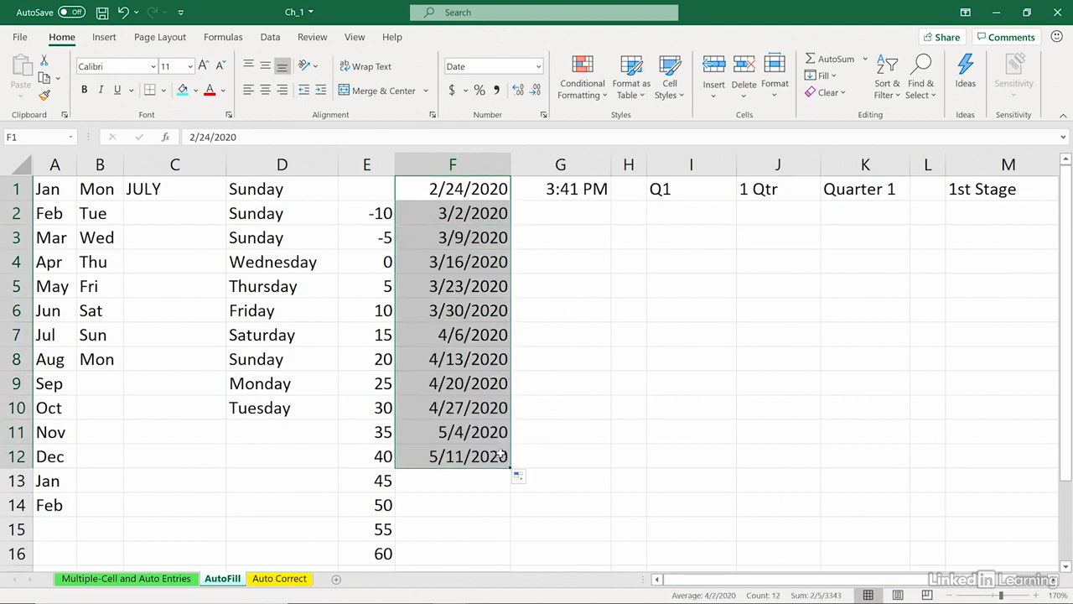
# Extend the time in G1 down to G5 as an hourly series, and extend Q1 from I1 down to I8
pyautogui.click(577, 194)
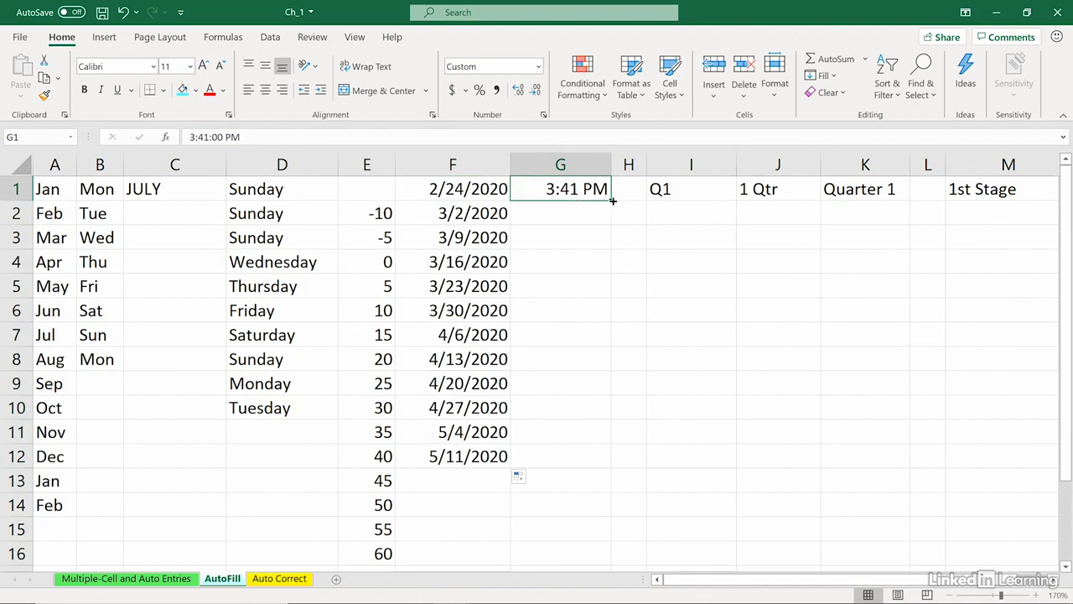
pyautogui.moveTo(612, 201); pyautogui.dragTo(607, 292)
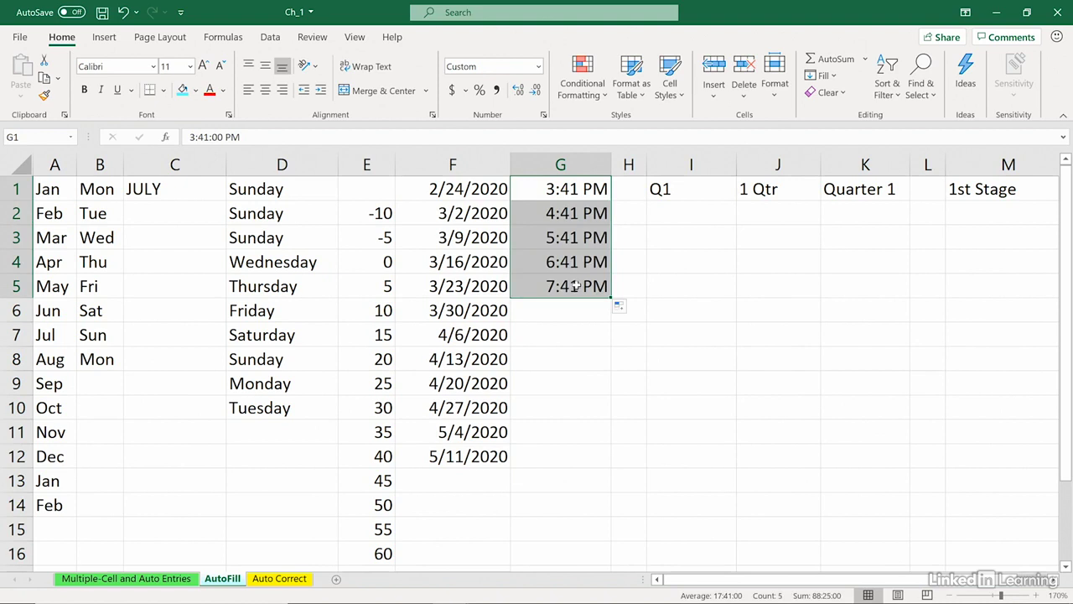
pyautogui.click(706, 191)
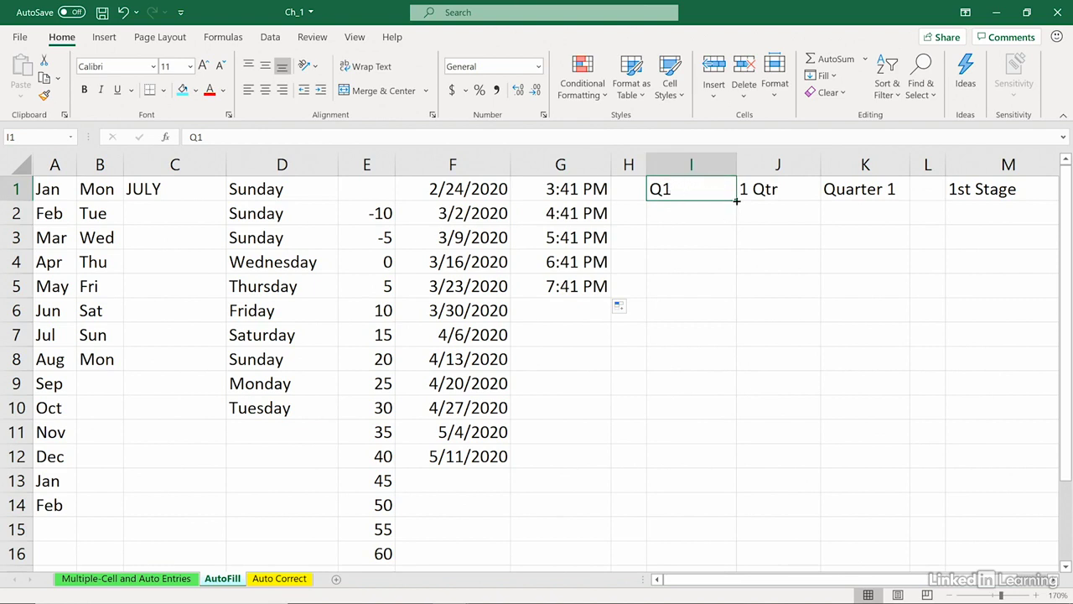
pyautogui.moveTo(736, 200); pyautogui.dragTo(726, 368)
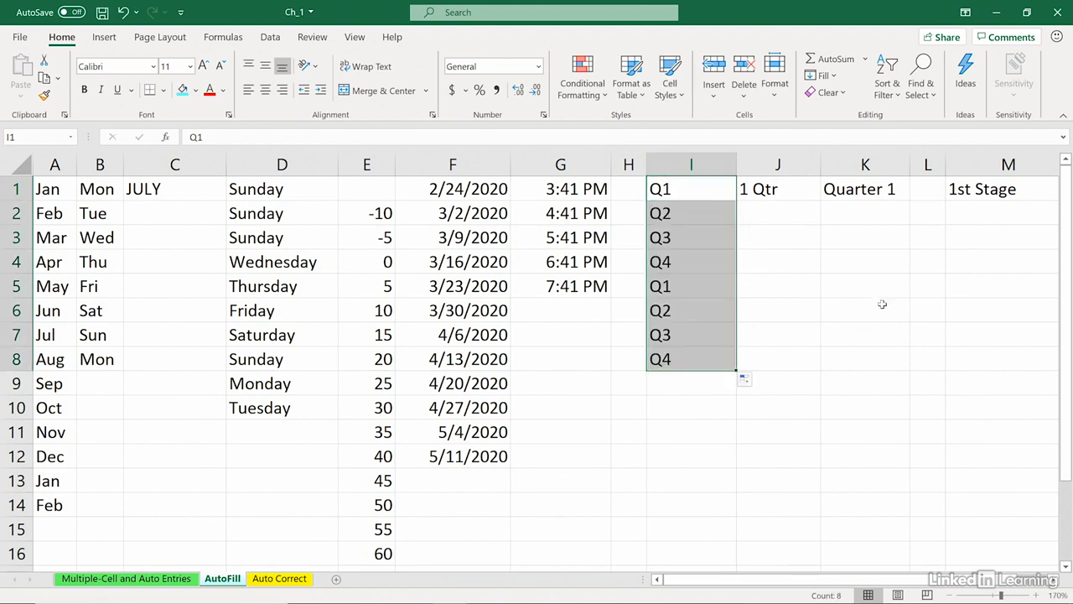
# Extend 1 Qtr from J1 down to J6 and Quarter 1 from K1 down to K6 as repeating quarter series
pyautogui.click(794, 189)
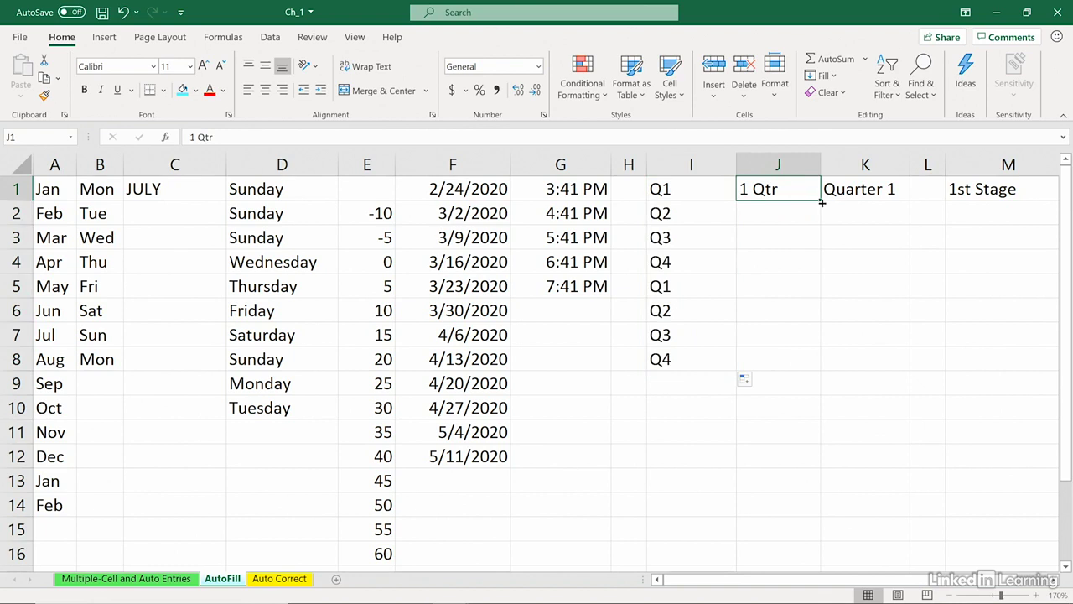
pyautogui.moveTo(822, 201); pyautogui.dragTo(815, 317)
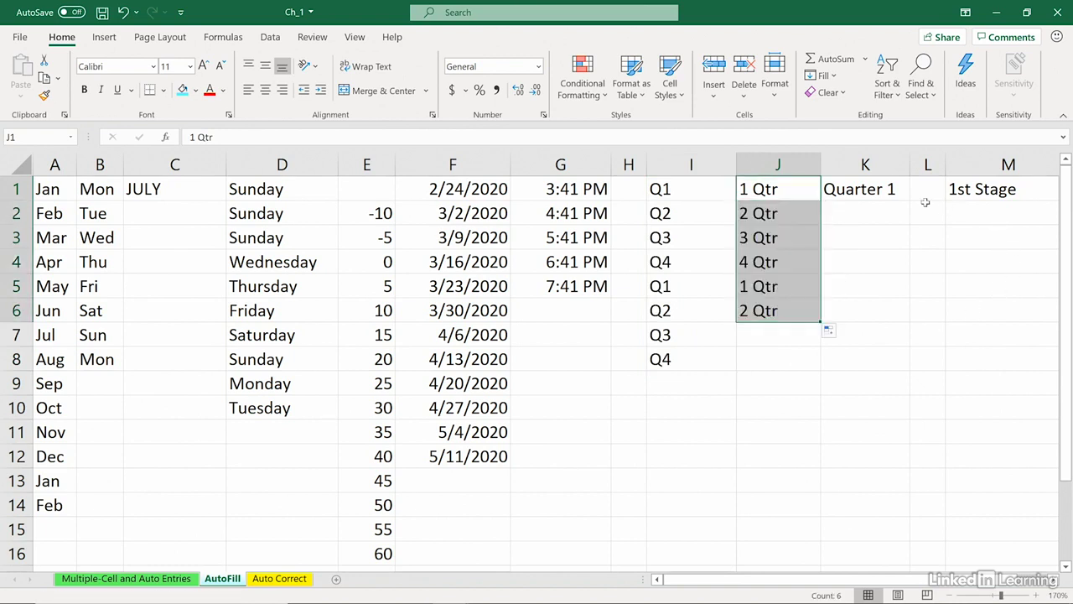
pyautogui.click(876, 191)
pyautogui.moveTo(912, 206); pyautogui.dragTo(902, 318)
# Extend 1st Stage from M1 down to M7 as an ordinal series ending with 7th Stage
pyautogui.click(1053, 581)
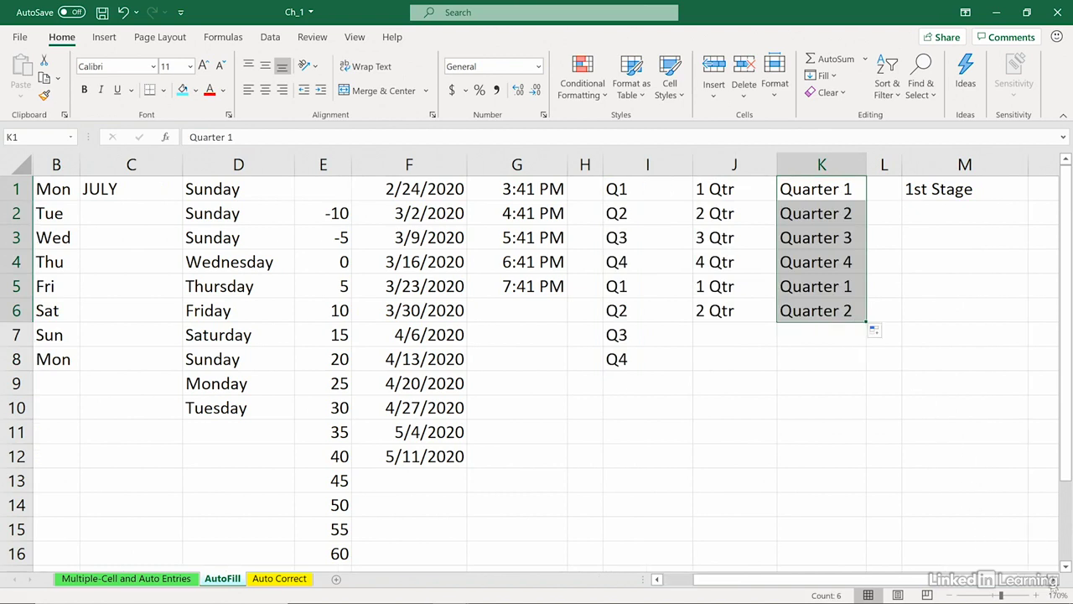
pyautogui.click(951, 195)
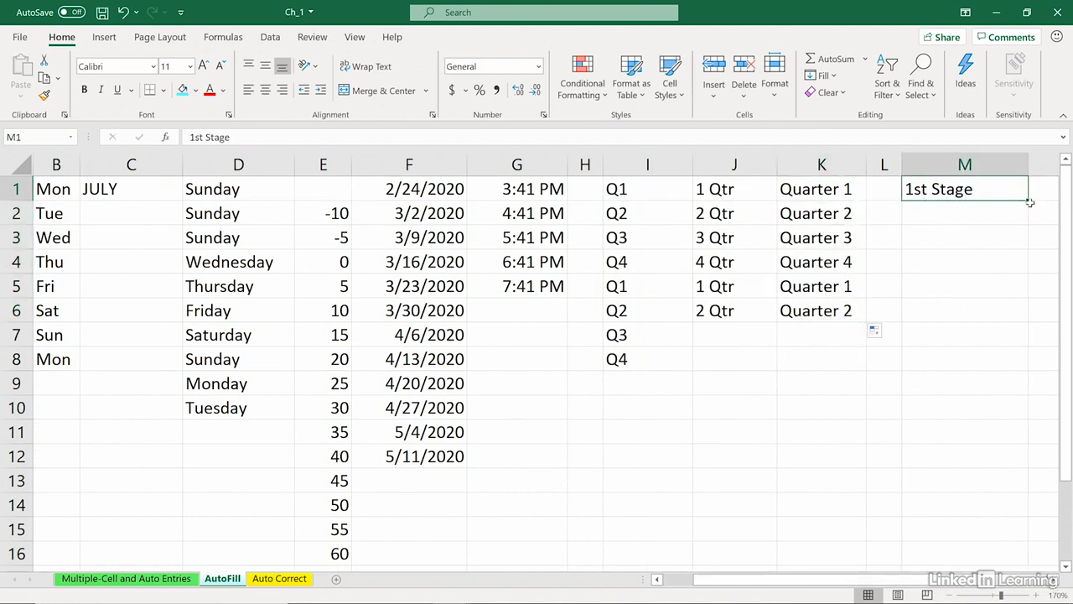
pyautogui.moveTo(1027, 199); pyautogui.dragTo(1021, 352)
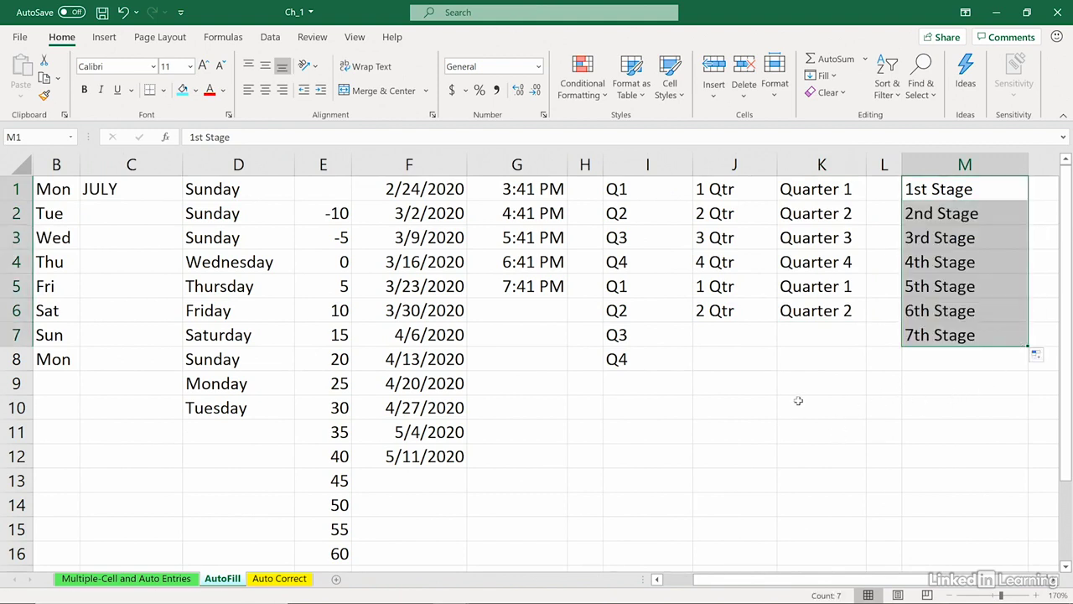
pyautogui.moveTo(796, 586); pyautogui.dragTo(763, 590)
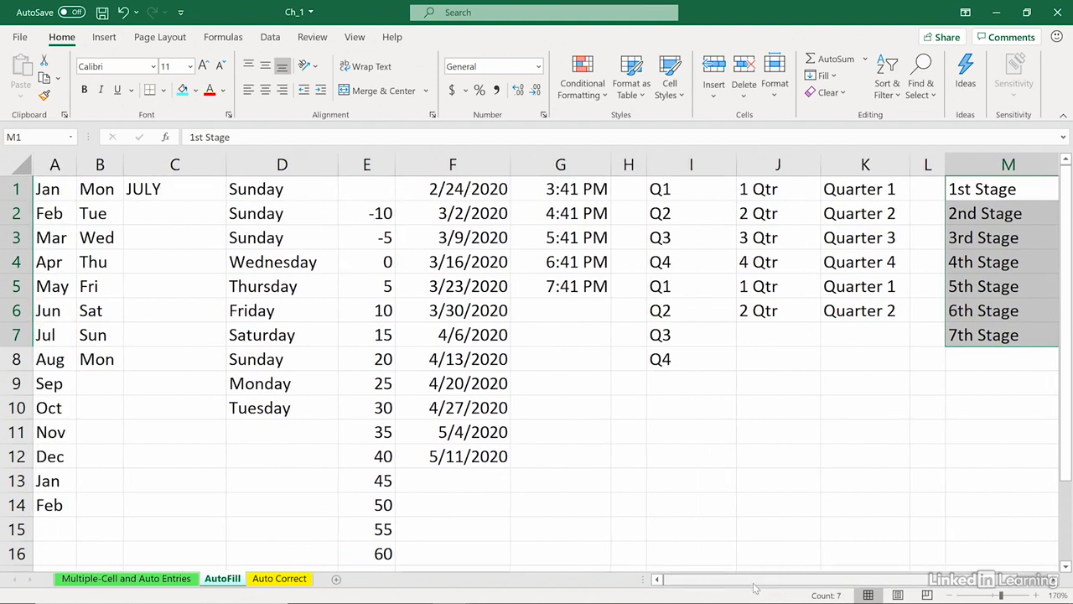